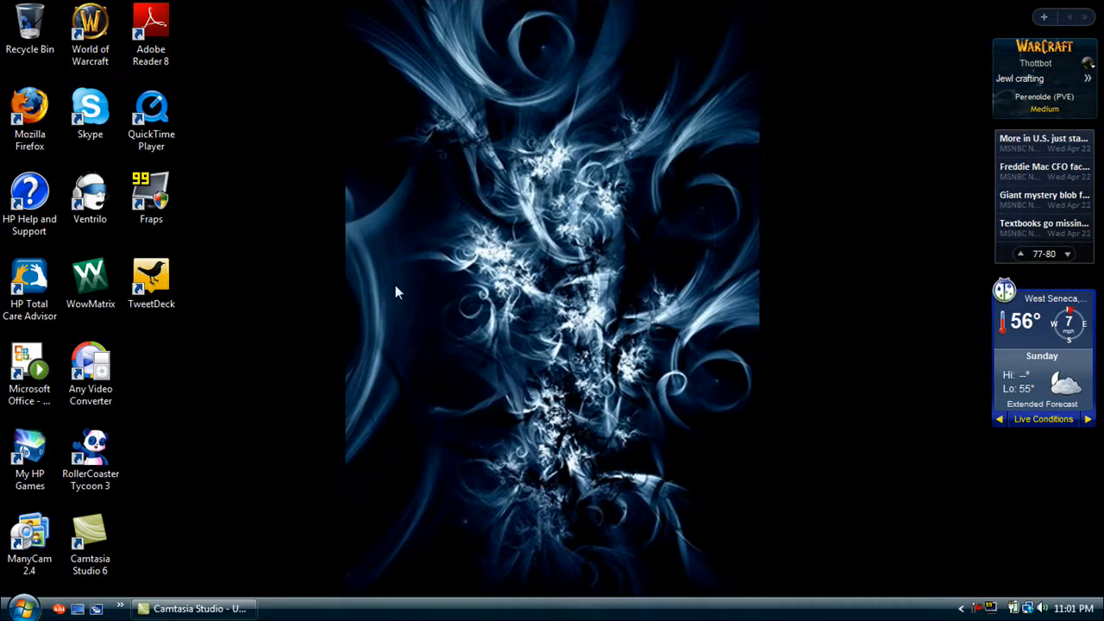
# - Launch TweetDeck from the desktop
pyautogui.click(148, 285)
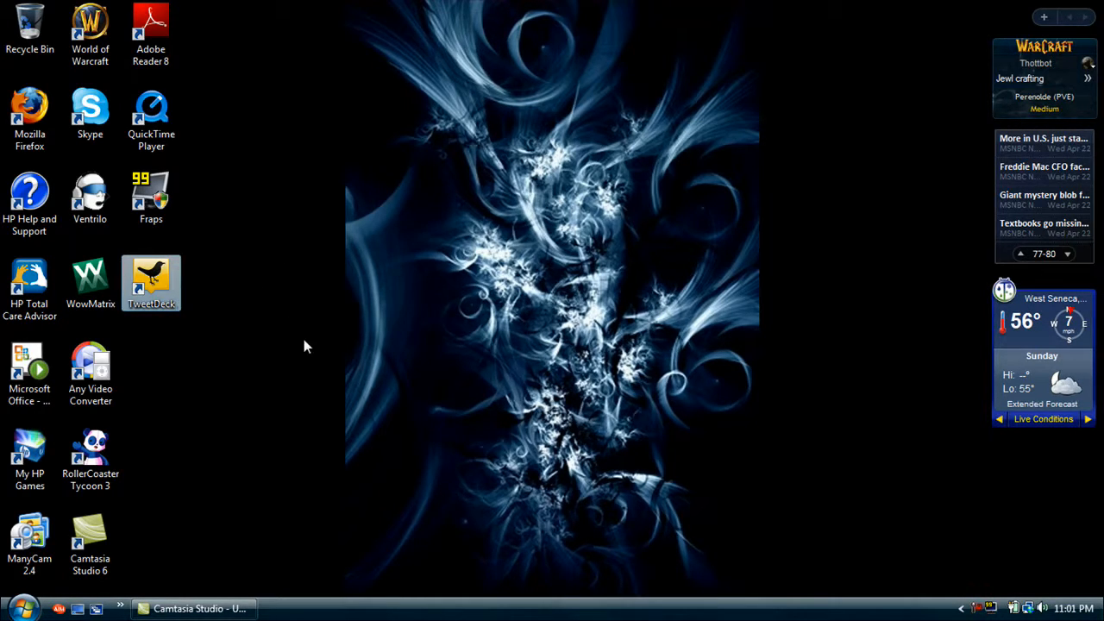
pyautogui.press('Return')
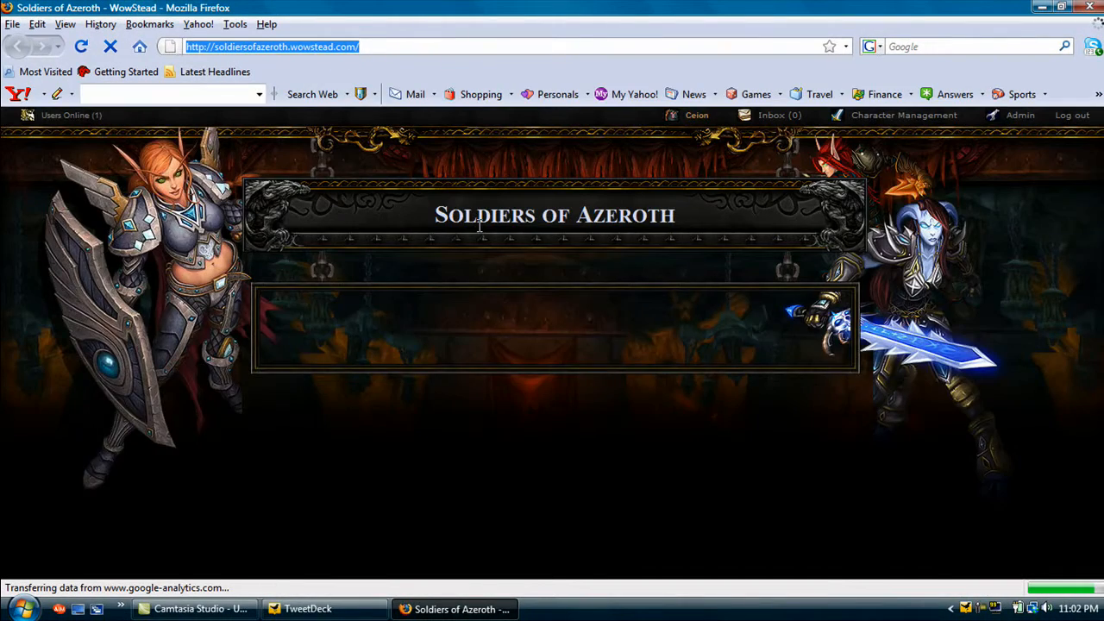
# - Visit the tweetdeck.com download page in Firefox and close the browser
pyautogui.write('te')
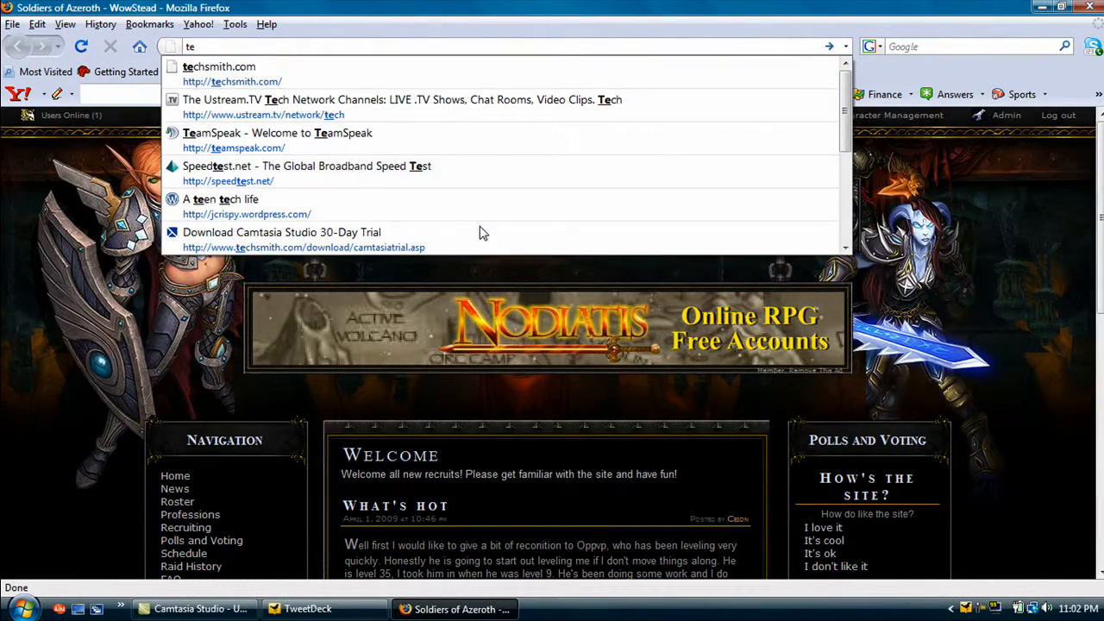
pyautogui.press('BackSpace')
pyautogui.write('weetd')
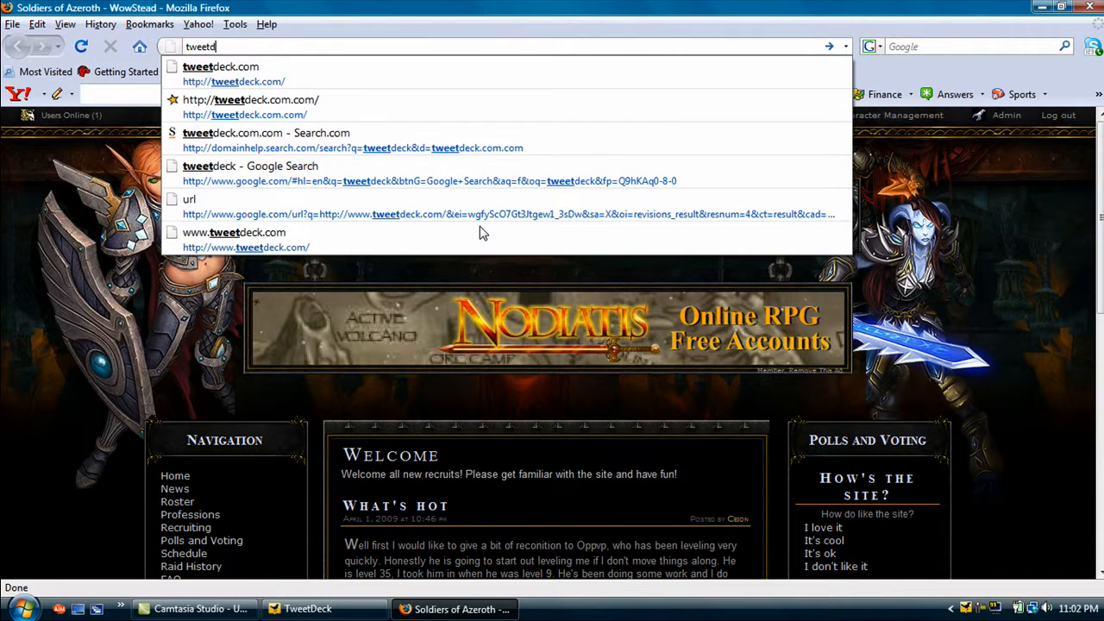
pyautogui.write('eck.c')
pyautogui.click(480, 231)
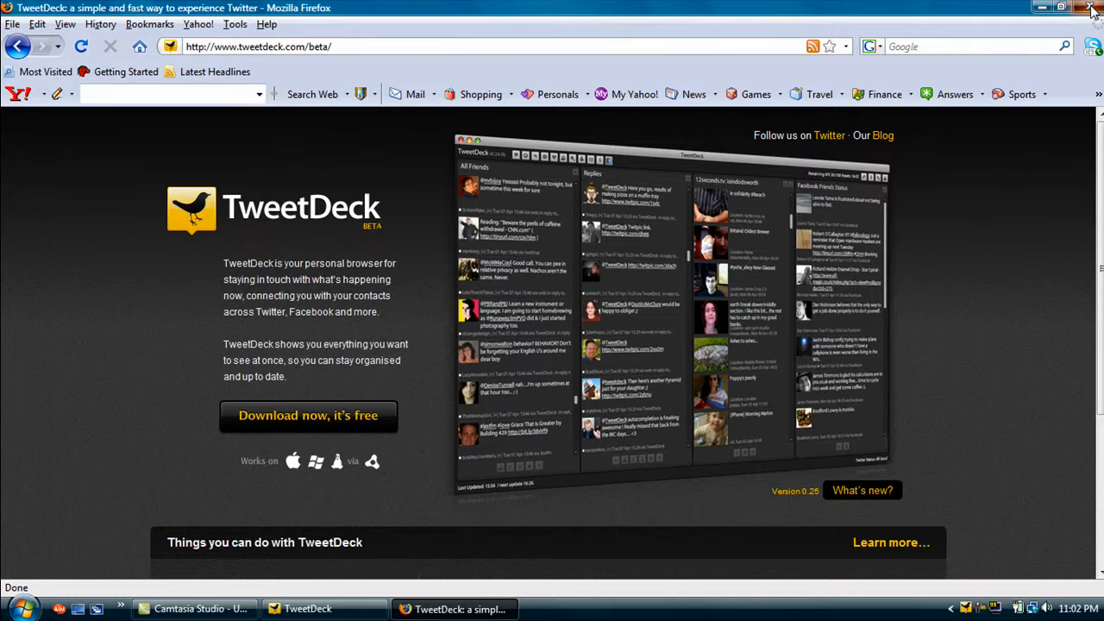
pyautogui.click(1091, 11)
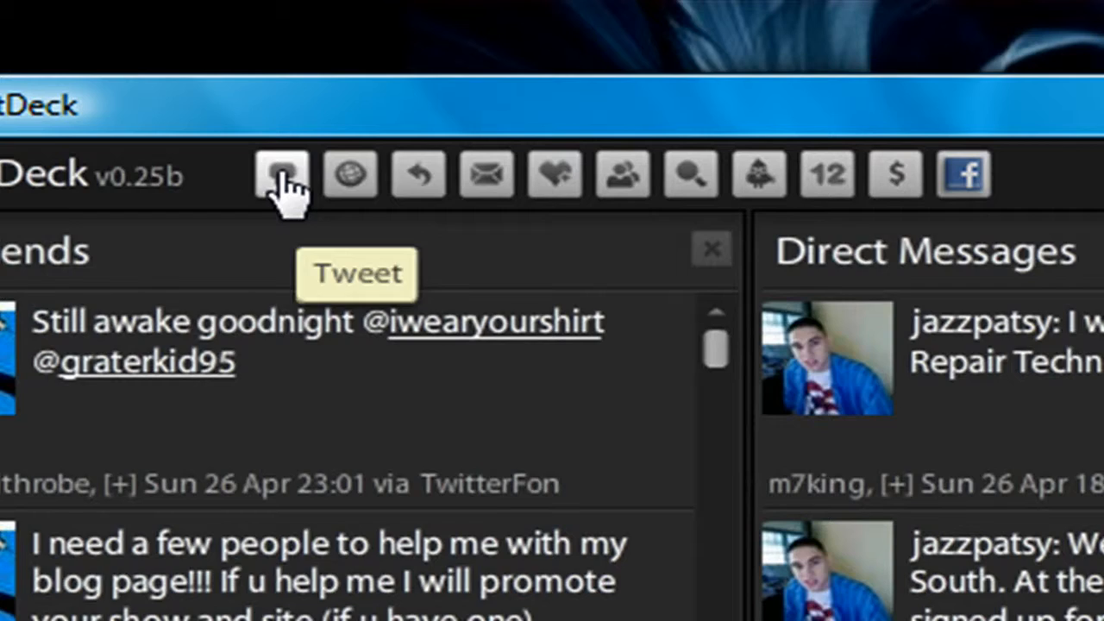
pyautogui.click(283, 176)
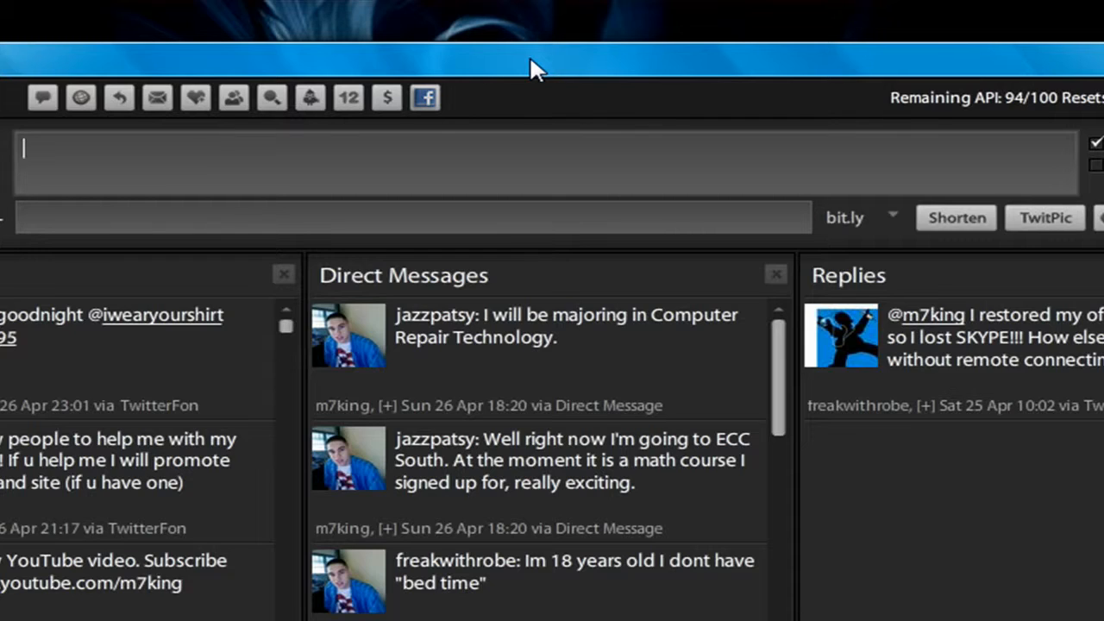
pyautogui.write('New video on you')
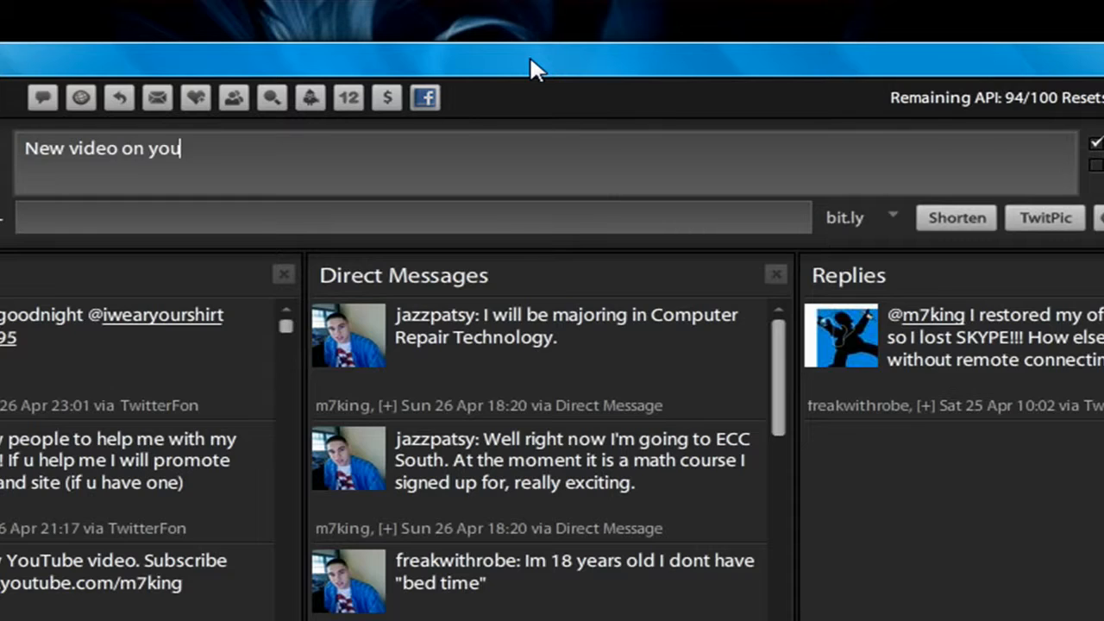
pyautogui.write('tube')
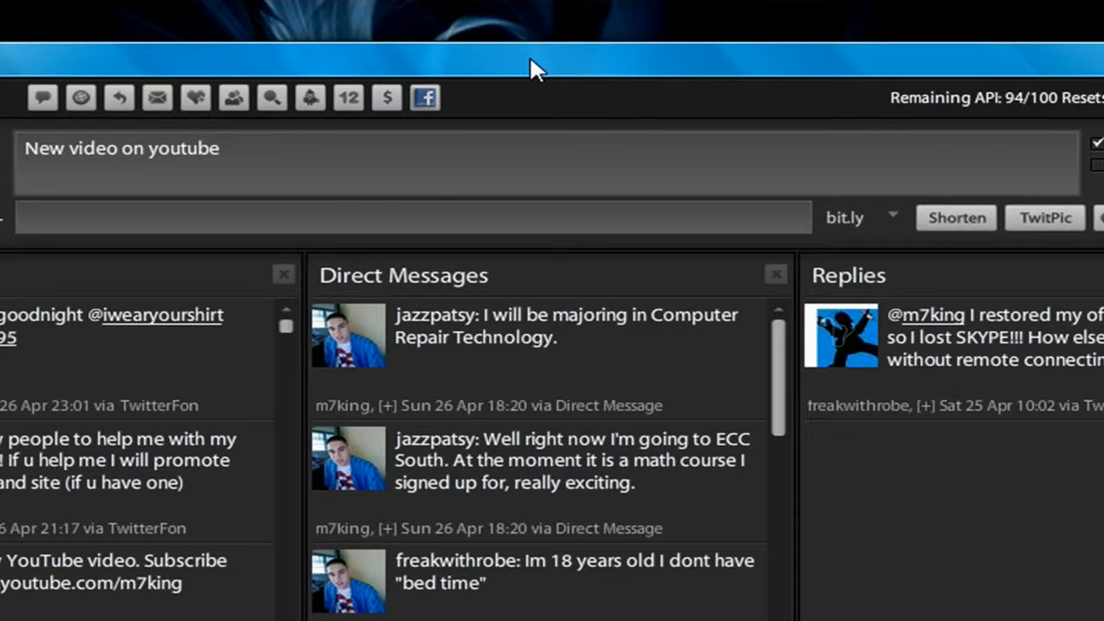
pyautogui.write('. Su')
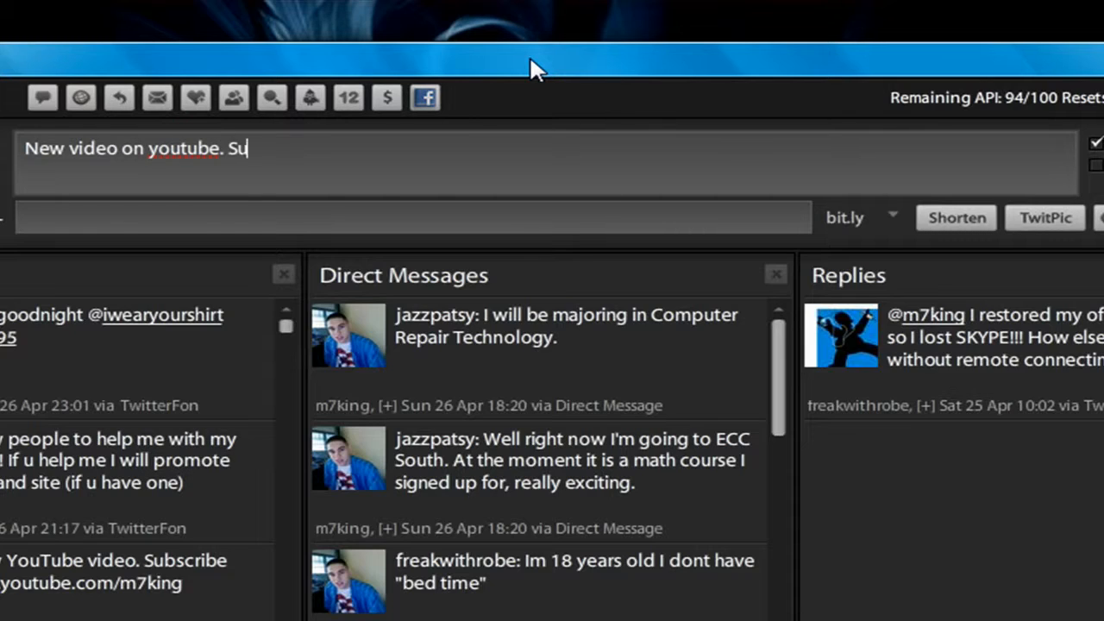
pyautogui.write('bscribe no')
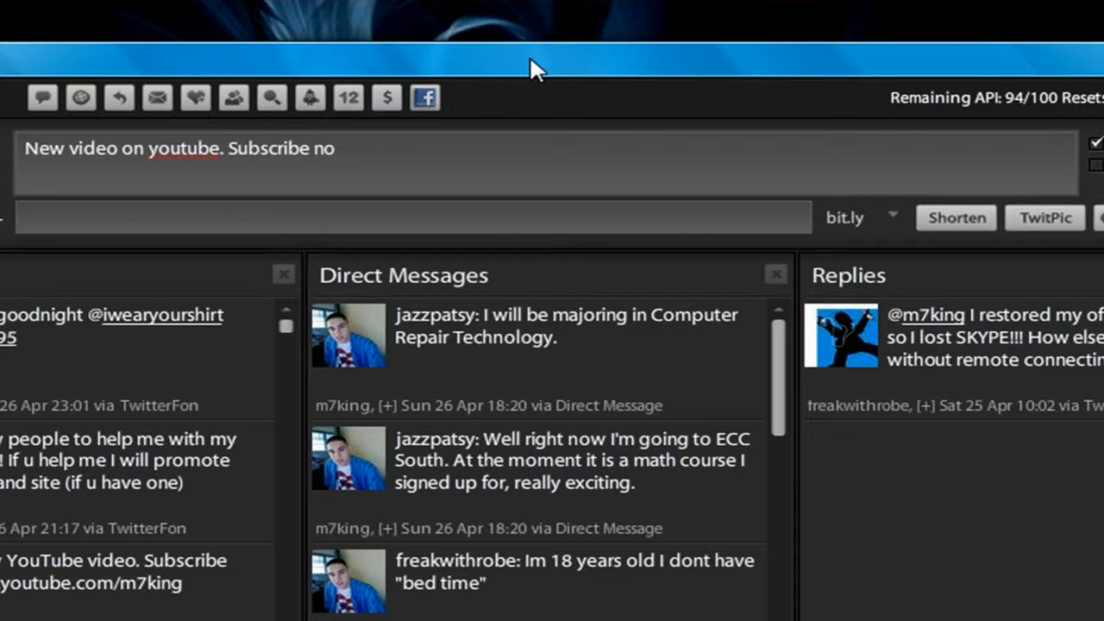
pyautogui.write('w, www.')
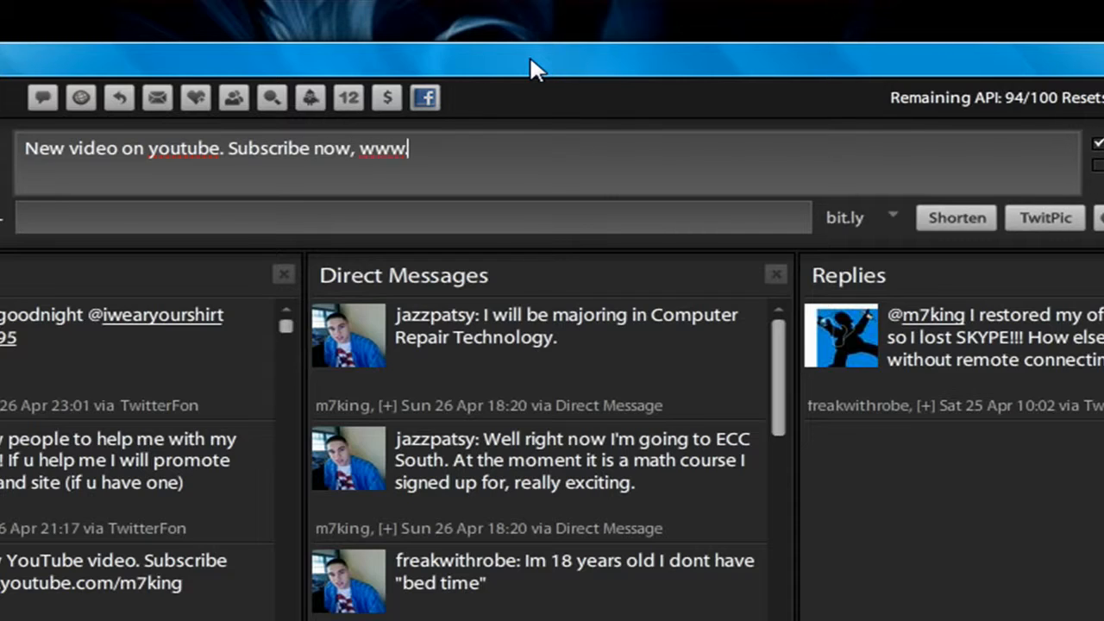
pyautogui.write('lyoutube.com/m7king')
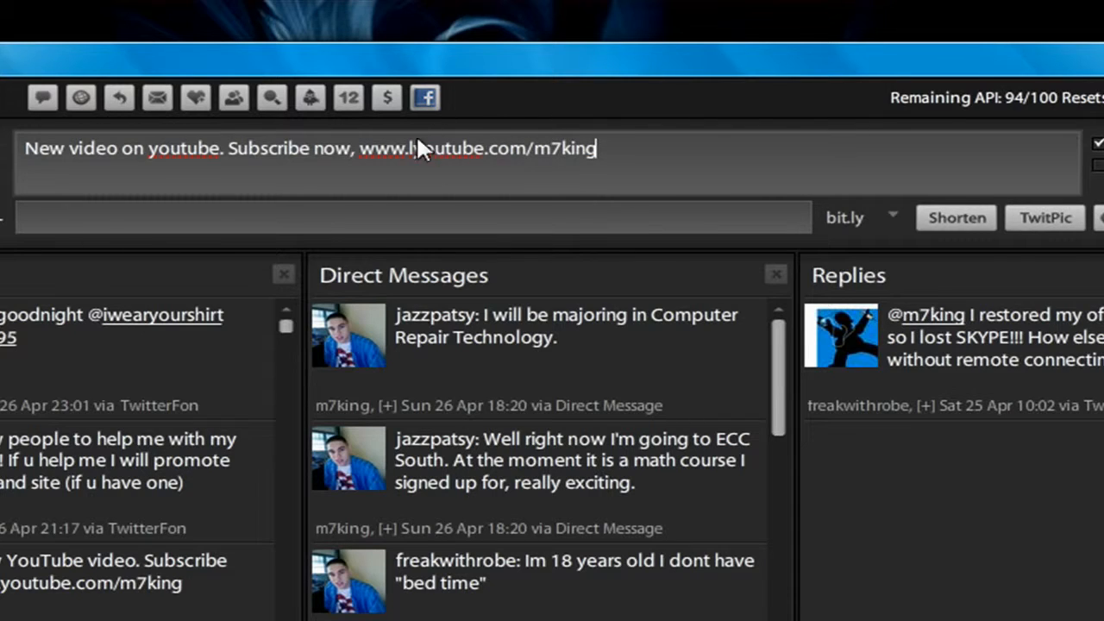
pyautogui.press('BackSpace')
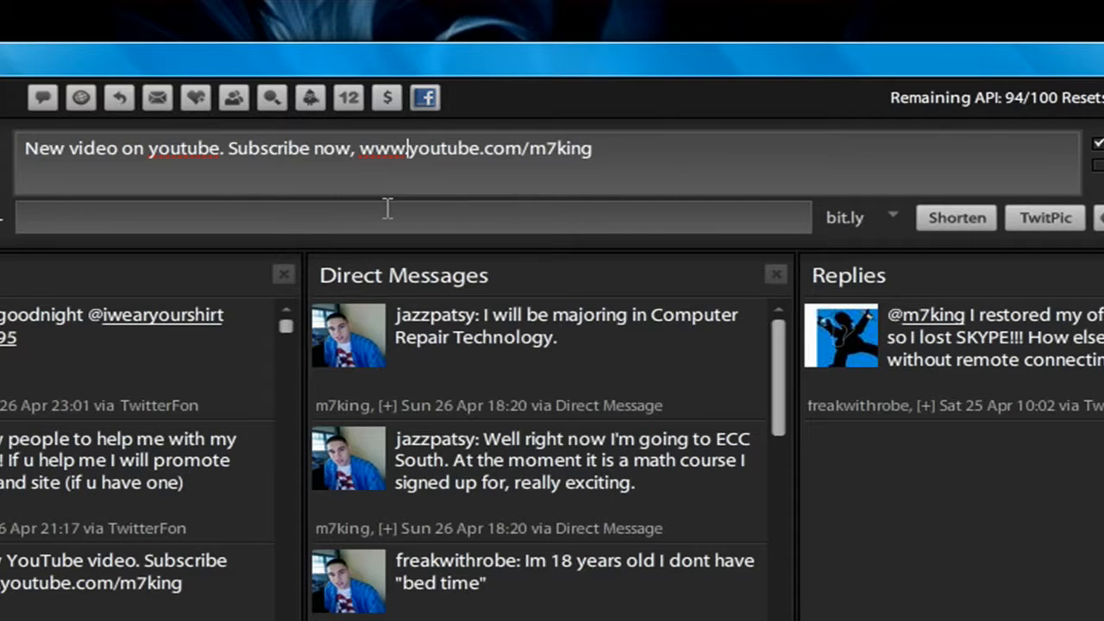
pyautogui.click(670, 164)
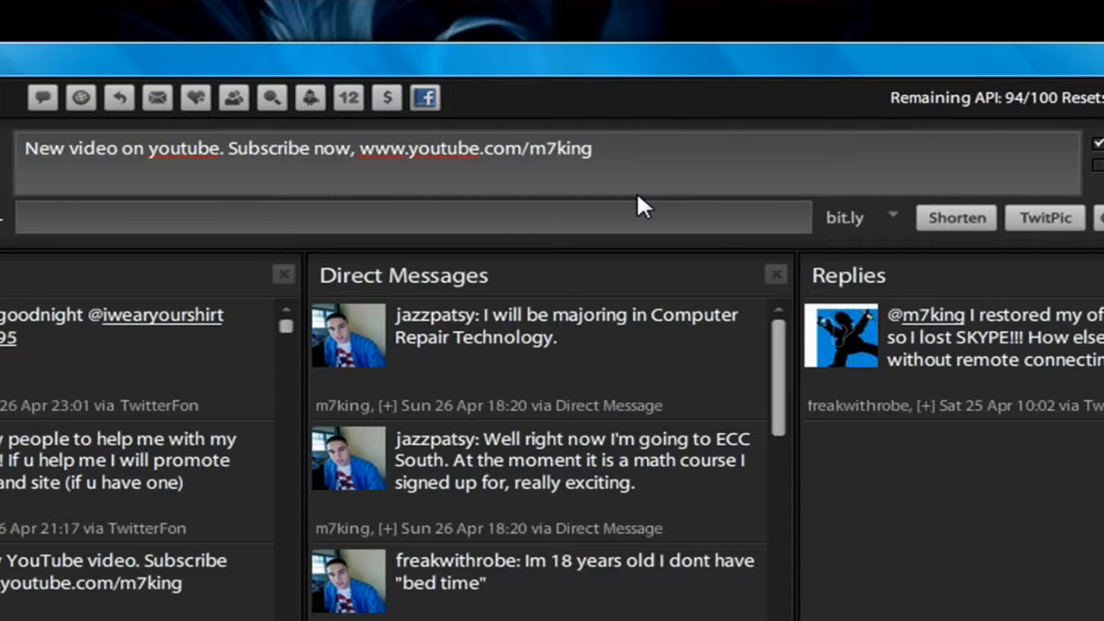
pyautogui.press('Return')
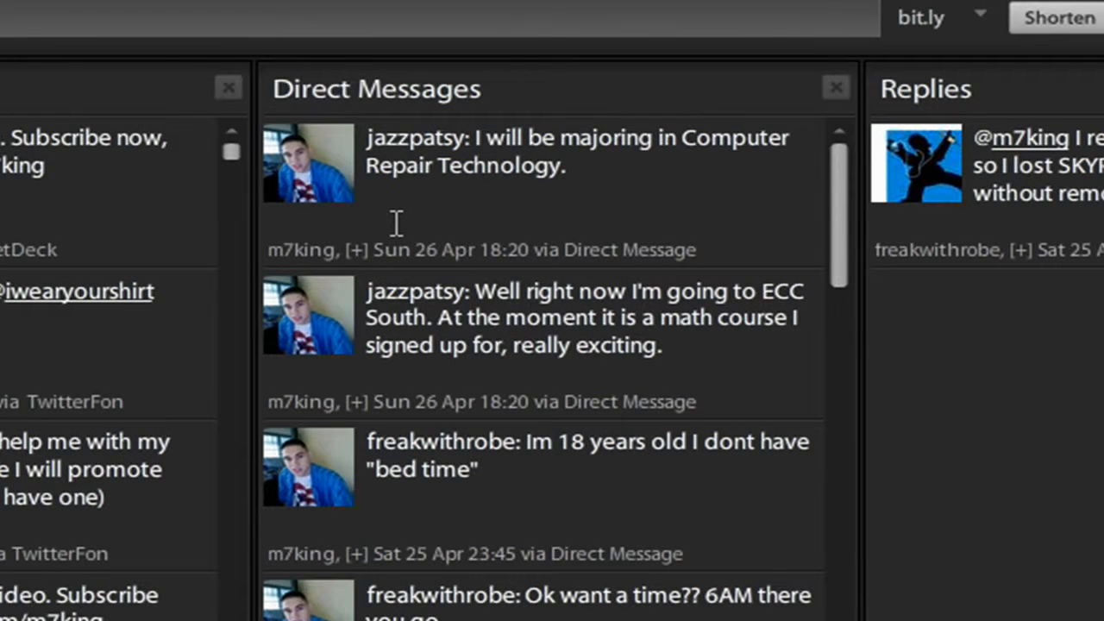
pyautogui.moveTo(836, 195); pyautogui.dragTo(766, 112)
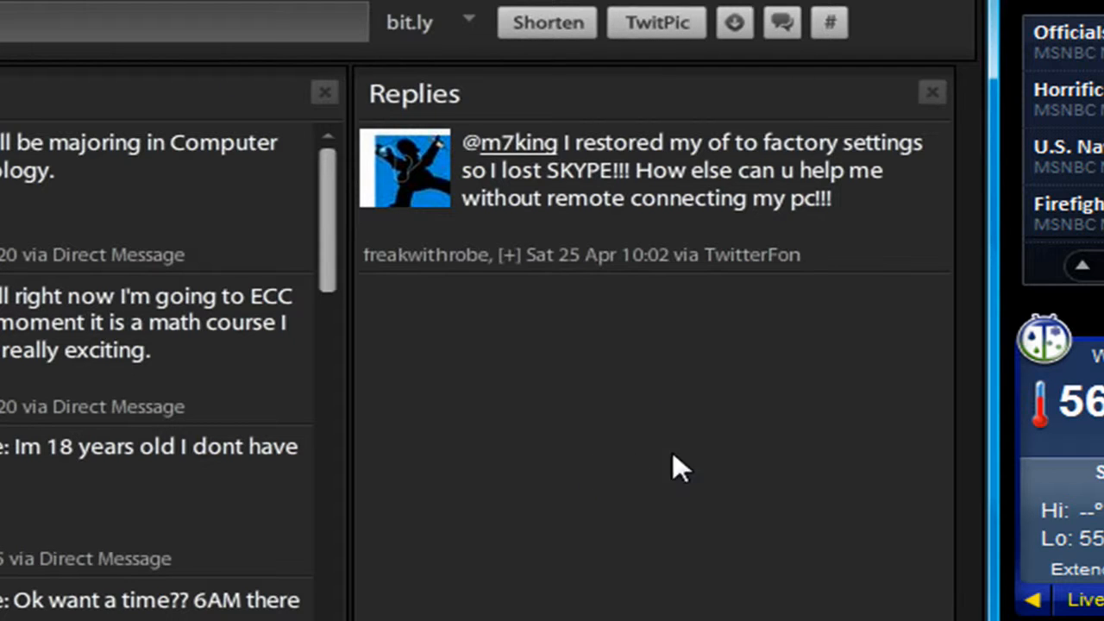
pyautogui.moveTo(988, 330)
pyautogui.mouseDown()
pyautogui.moveTo(1040, 327)
pyautogui.moveTo(994, 329)
pyautogui.mouseUp()
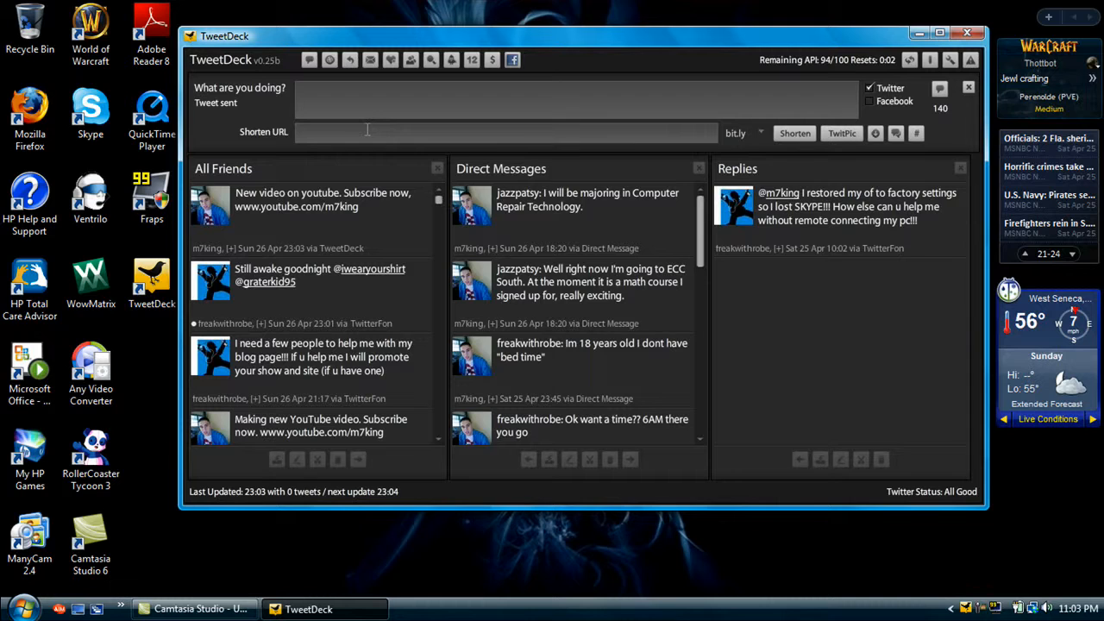
pyautogui.click(334, 100)
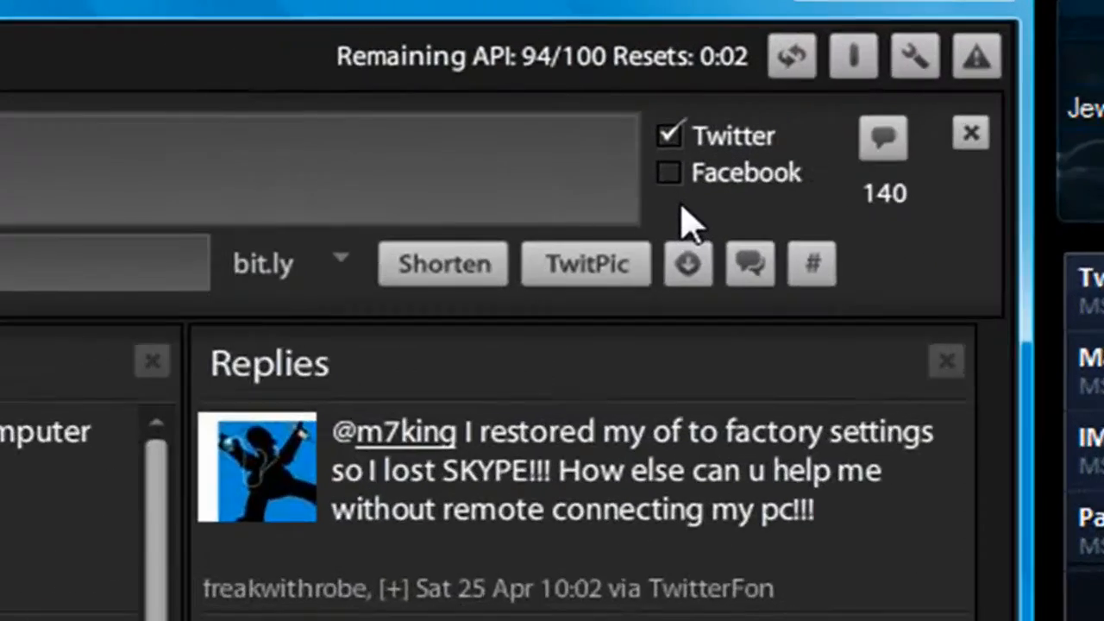
pyautogui.click(871, 102)
pyautogui.click(487, 250)
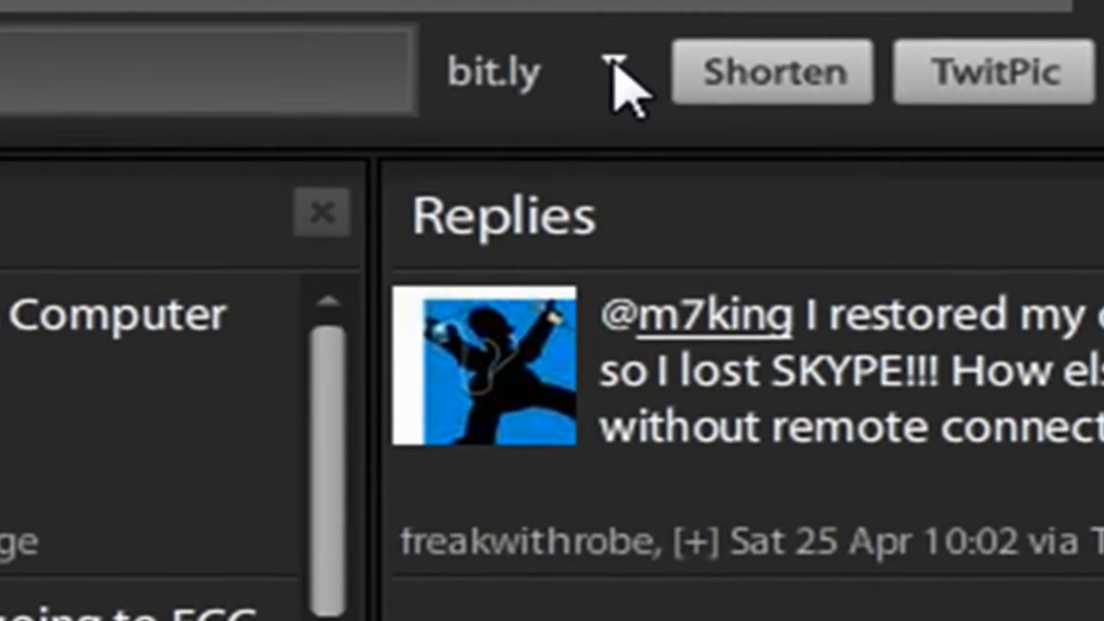
# - Examine the URL shortening services available for links in a tweet
pyautogui.click(761, 133)
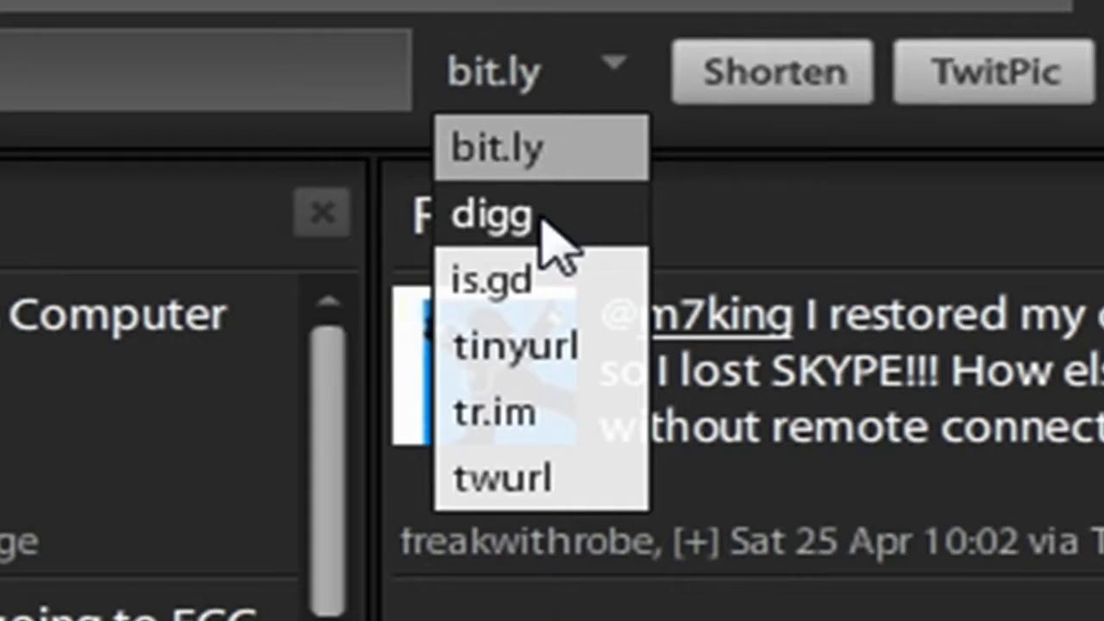
pyautogui.click(153, 60)
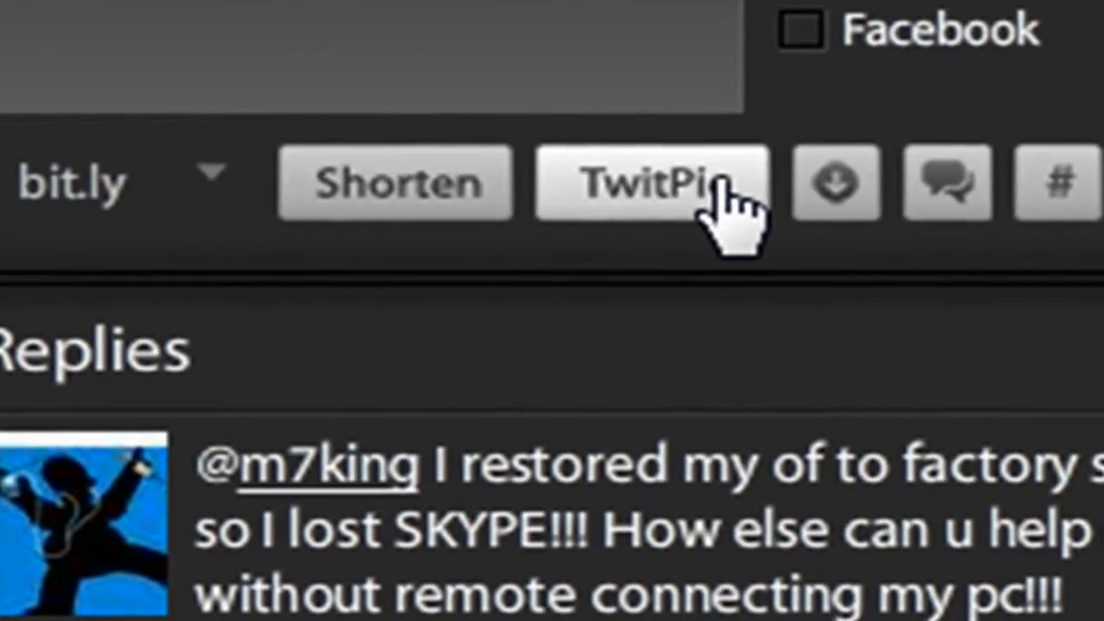
# - Bring up the TwitPic image file picker and close it without choosing a file
pyautogui.click(709, 194)
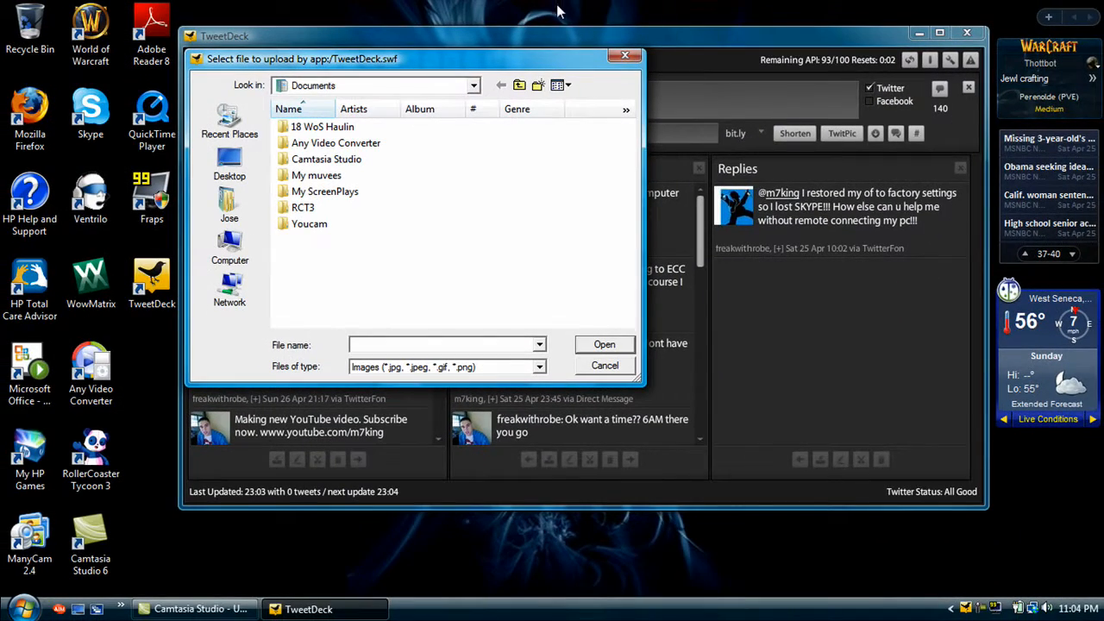
pyautogui.moveTo(524, 68); pyautogui.dragTo(697, 95)
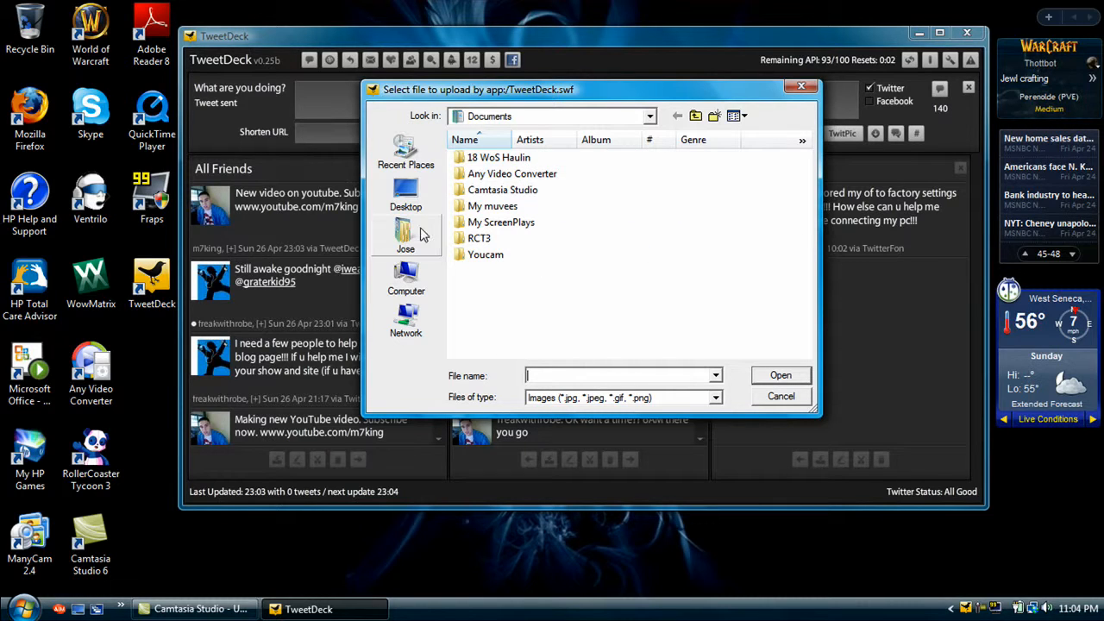
pyautogui.moveTo(649, 93); pyautogui.dragTo(550, 130)
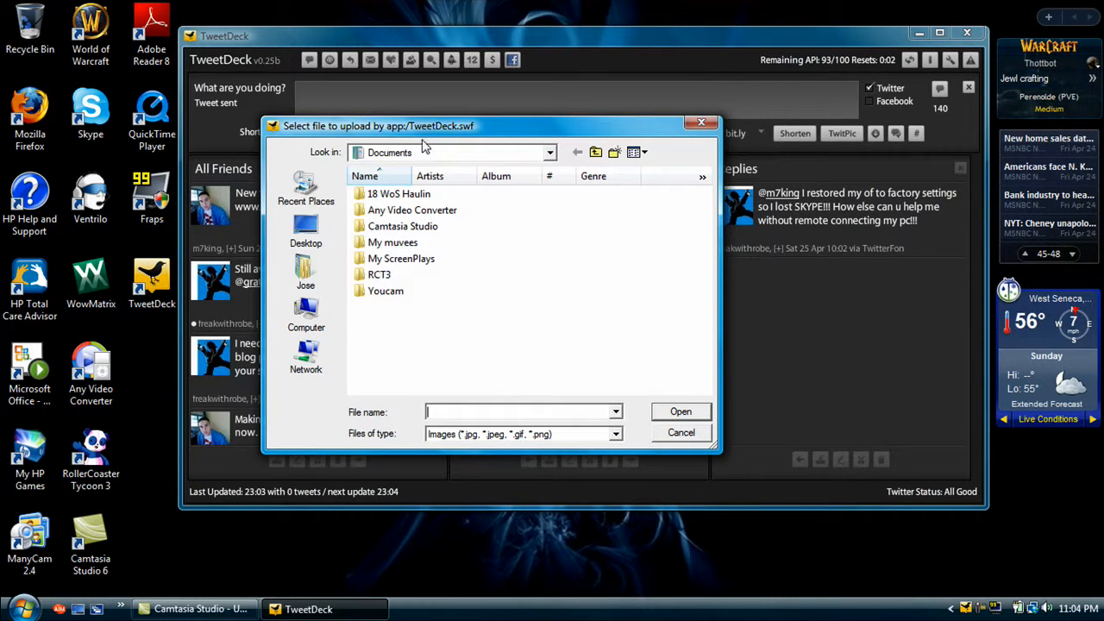
pyautogui.click(701, 122)
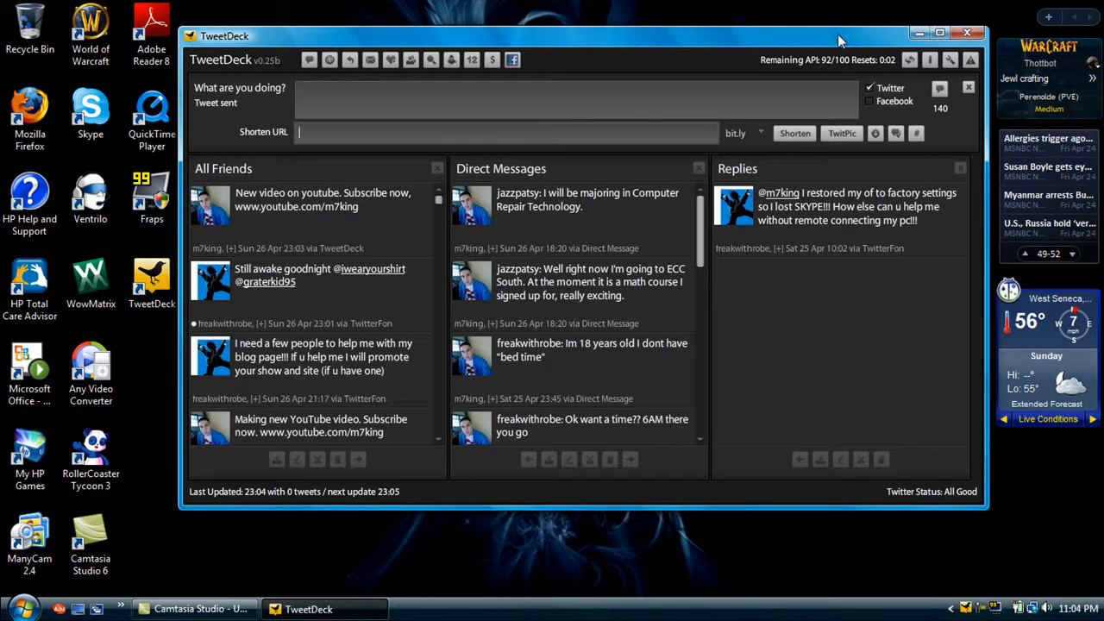
# - Close the tweet entry area and add a Favorites column to the deck
pyautogui.moveTo(575, 37); pyautogui.dragTo(516, 70)
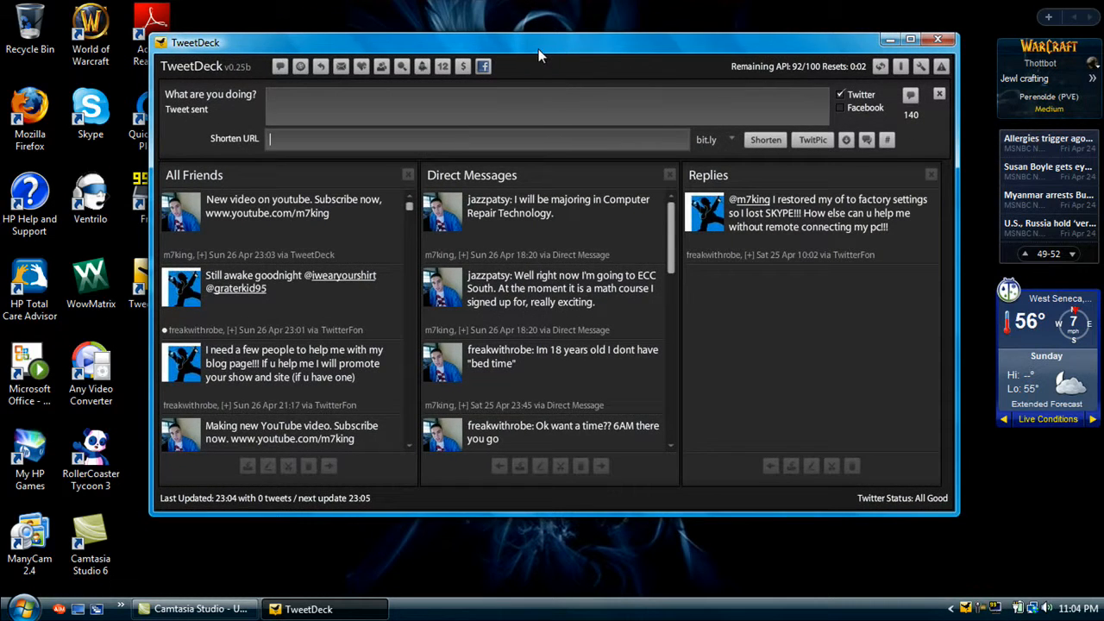
pyautogui.moveTo(549, 37)
pyautogui.mouseDown()
pyautogui.moveTo(577, 30)
pyautogui.moveTo(553, 50)
pyautogui.mouseUp()
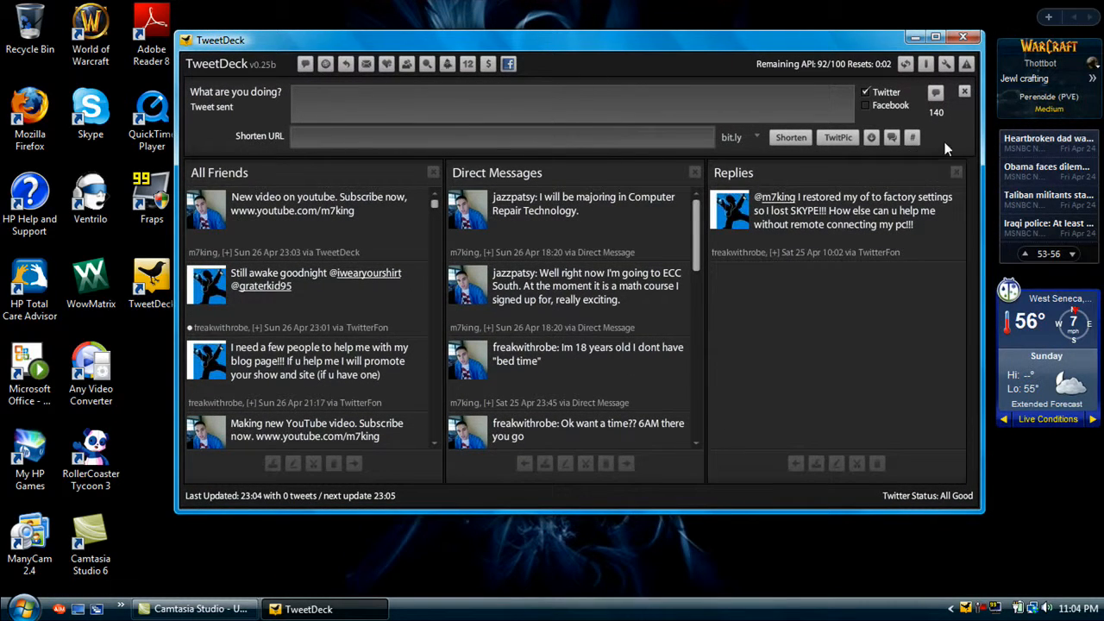
pyautogui.click(964, 91)
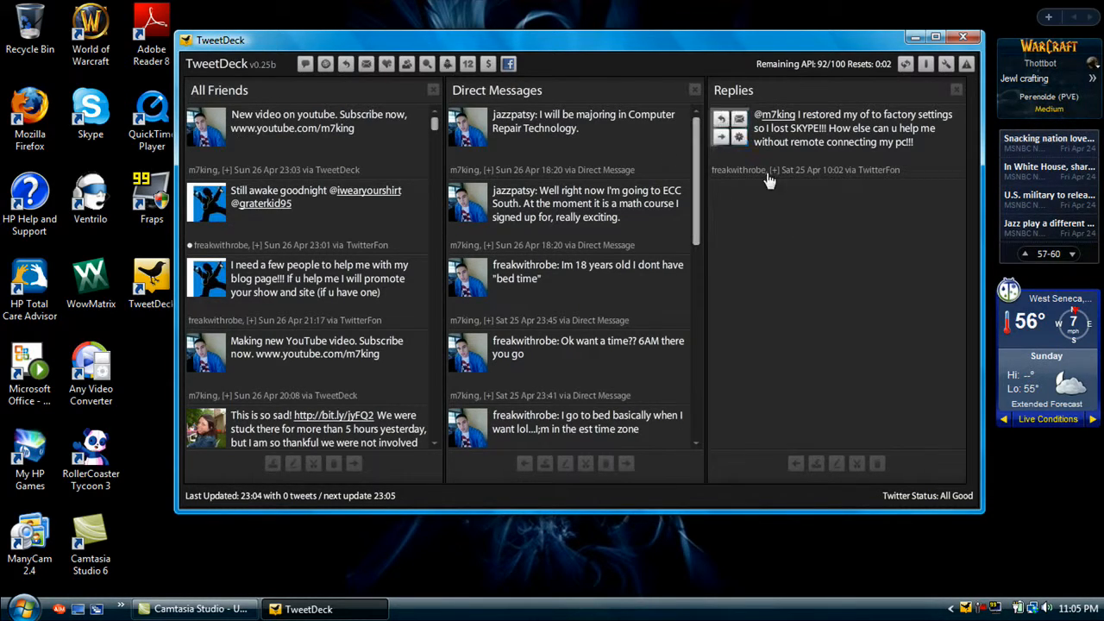
pyautogui.click(388, 65)
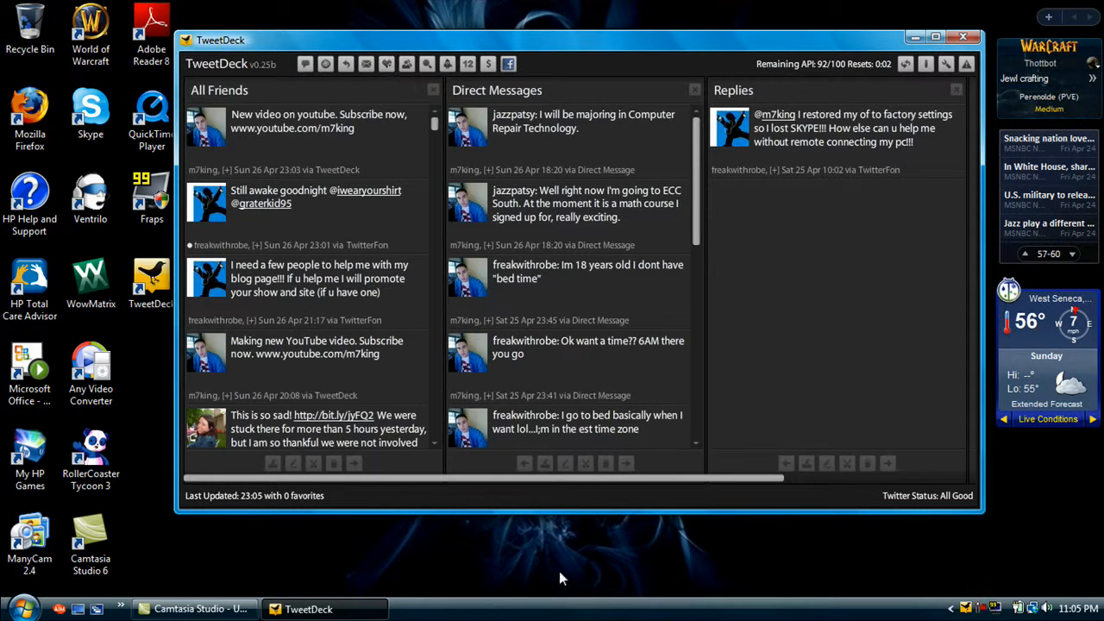
pyautogui.moveTo(506, 480); pyautogui.dragTo(699, 470)
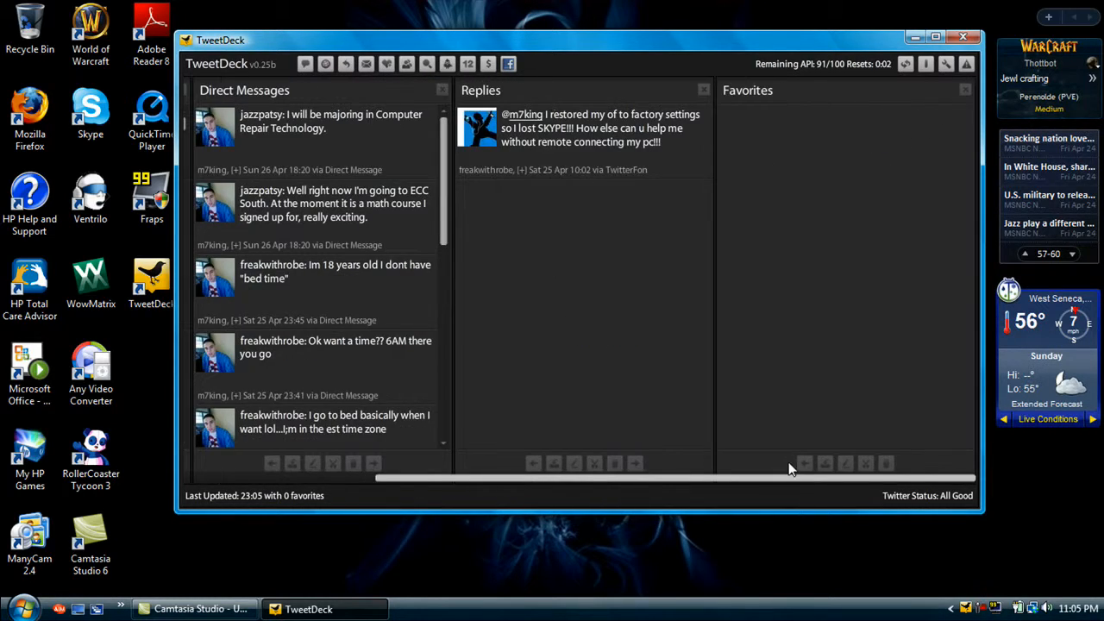
# - Examine the other actions available for the tweet in the Replies column, including its Tweet options
pyautogui.moveTo(476, 145)
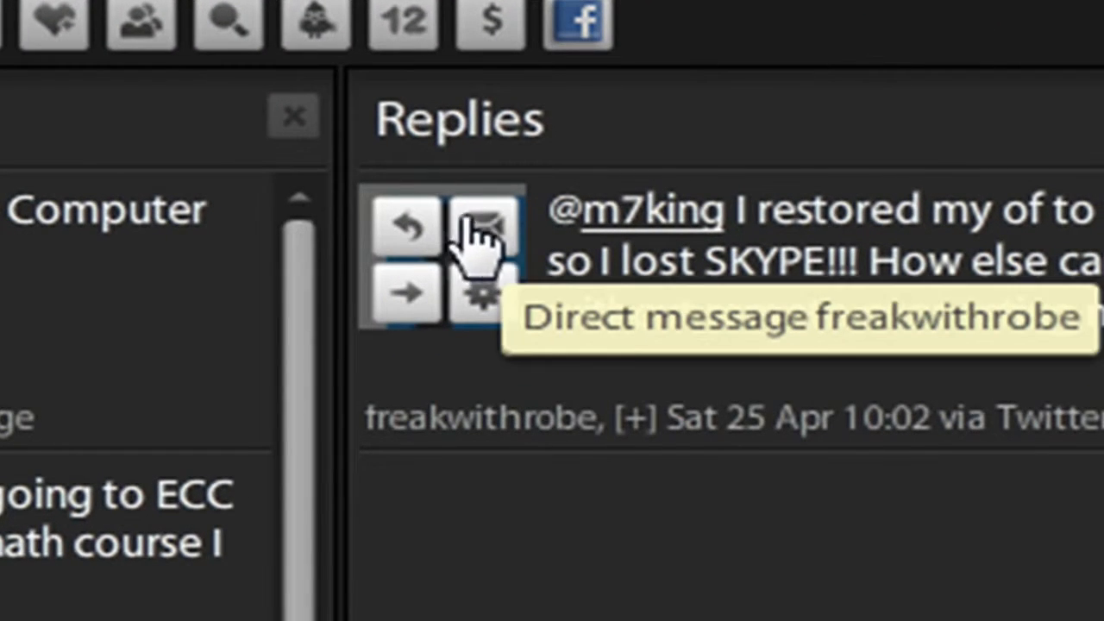
pyautogui.click(499, 306)
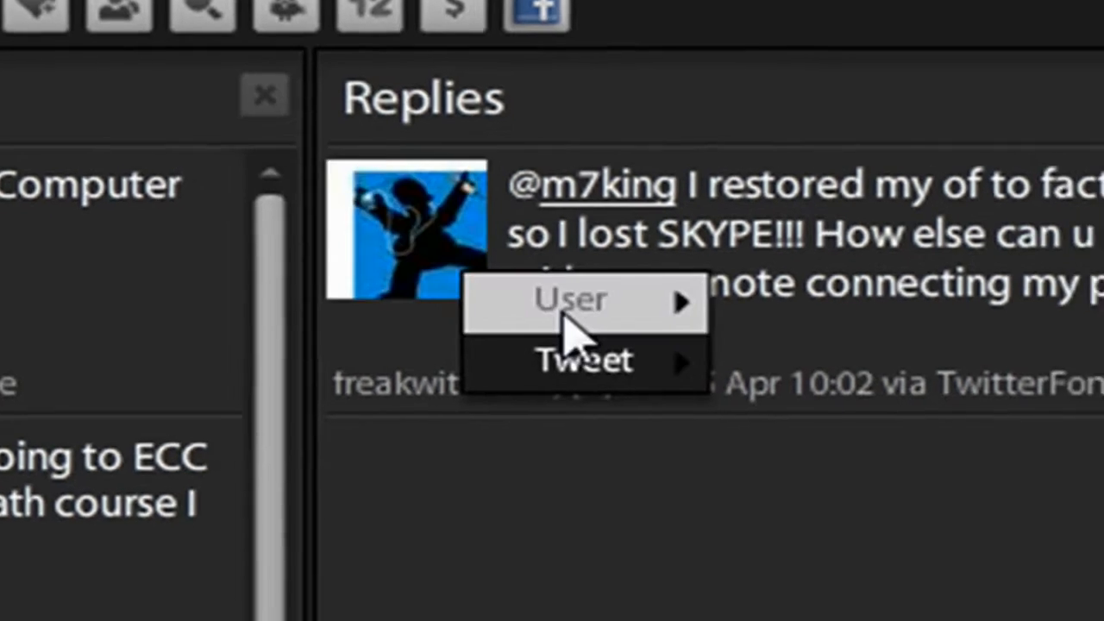
pyautogui.moveTo(589, 329)
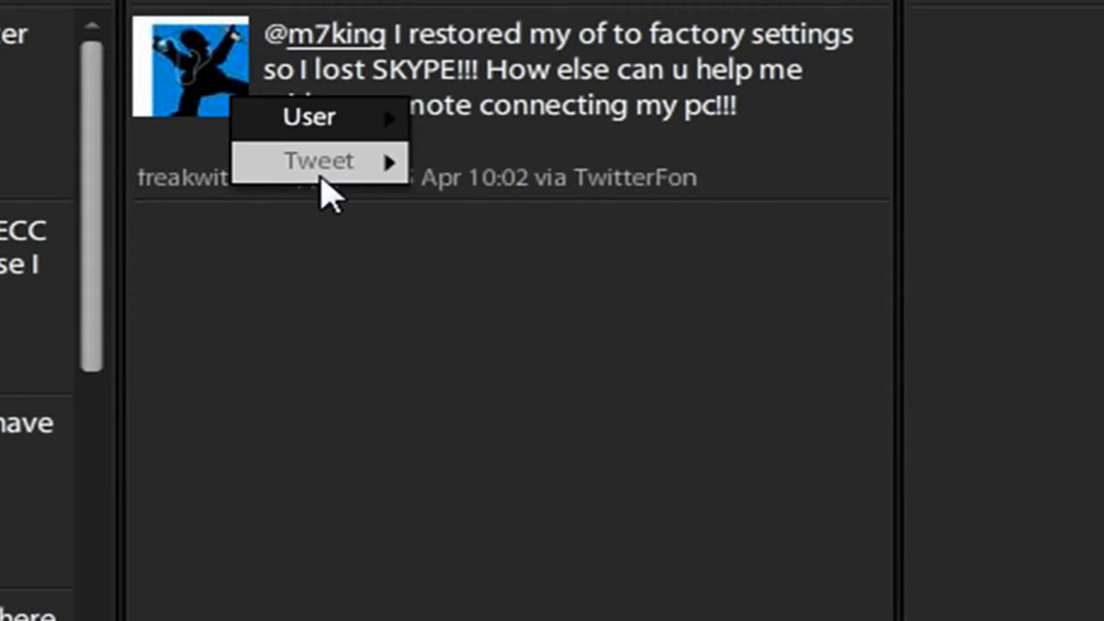
pyautogui.moveTo(325, 180)
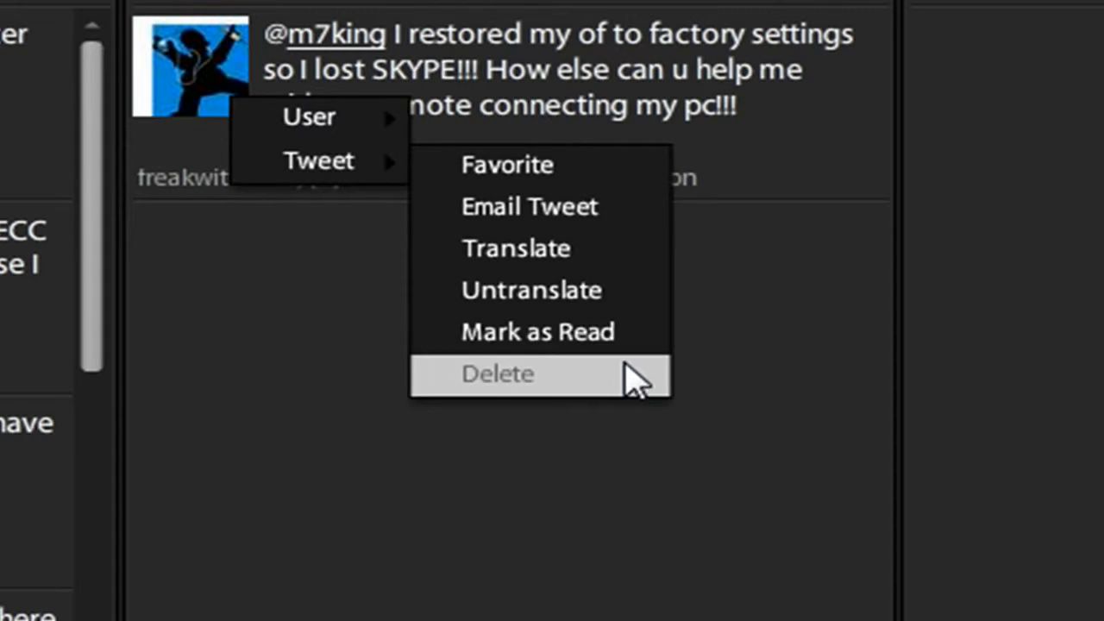
# - Examine the User options for the tweet in the Replies column and dismiss them without choosing any
pyautogui.click(292, 330)
pyautogui.moveTo(223, 71)
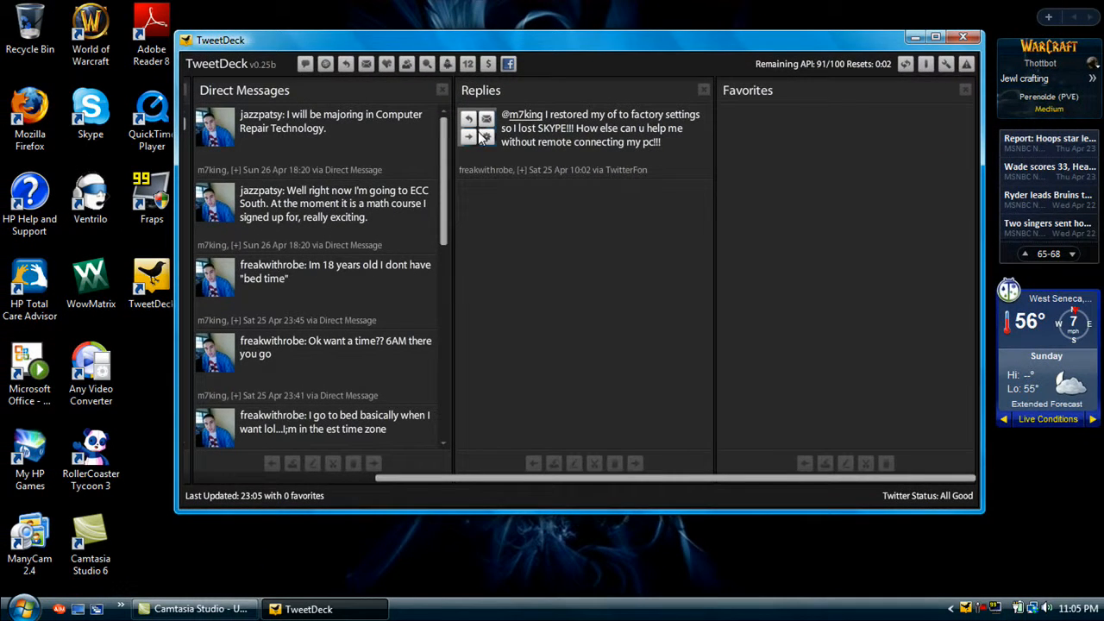
pyautogui.click(479, 134)
pyautogui.moveTo(514, 151)
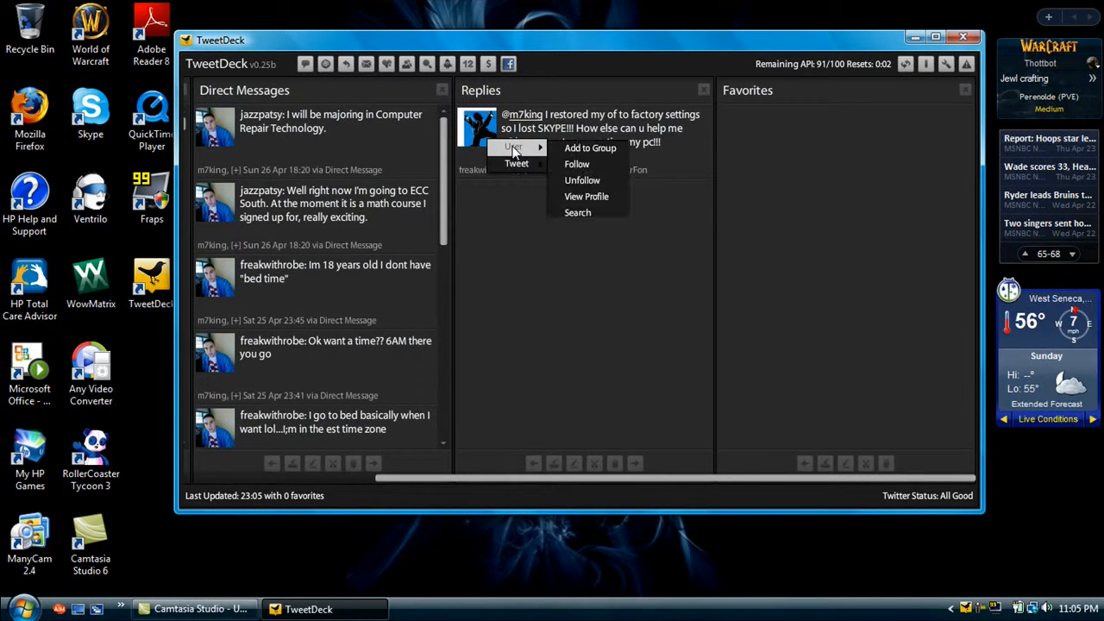
pyautogui.click(604, 59)
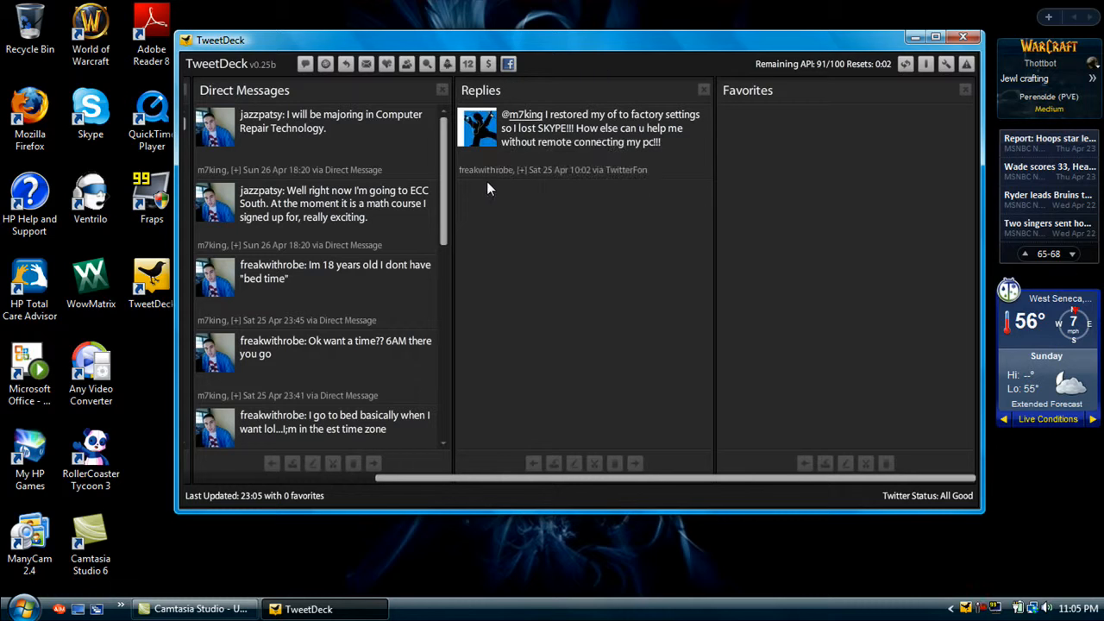
# - Delete the Favorites column from the deck, and bring up the search prompt and close it without searching
pyautogui.click(965, 92)
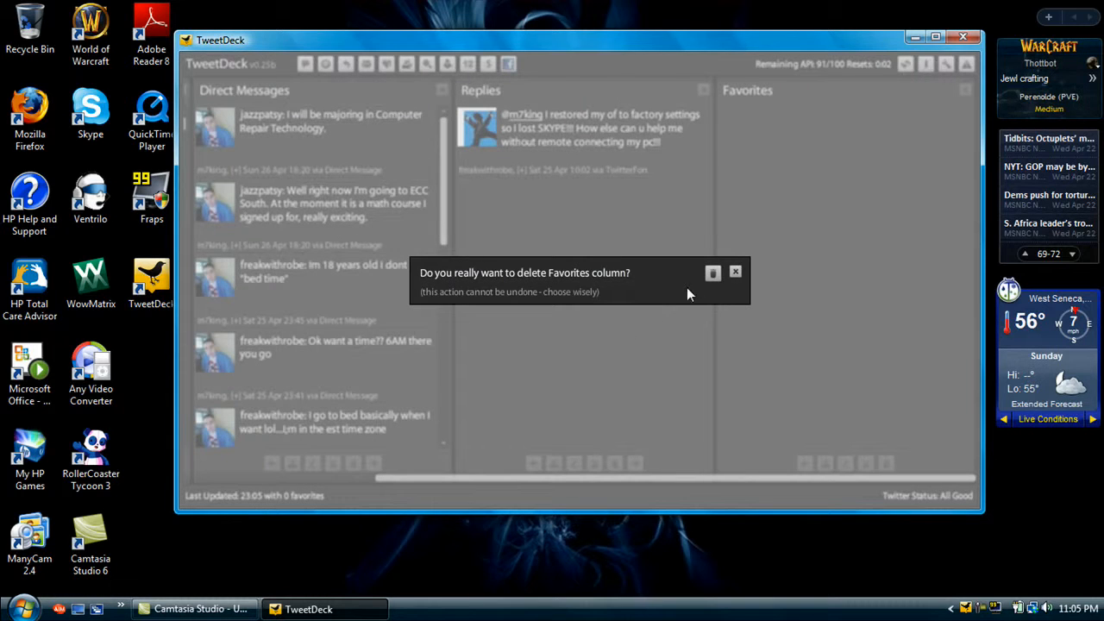
pyautogui.click(715, 276)
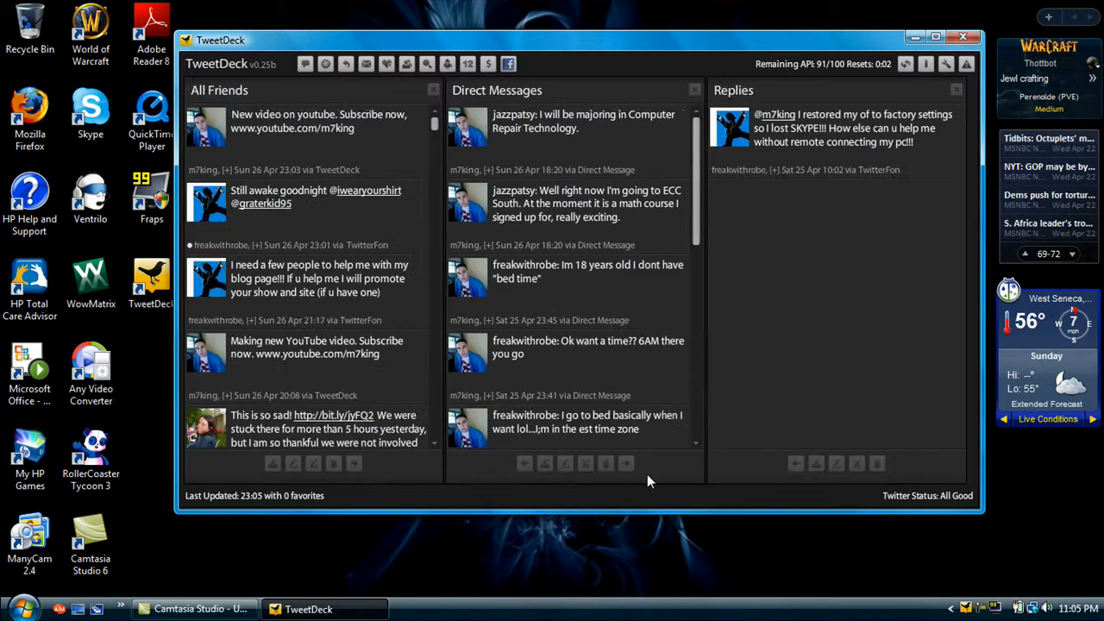
pyautogui.click(427, 66)
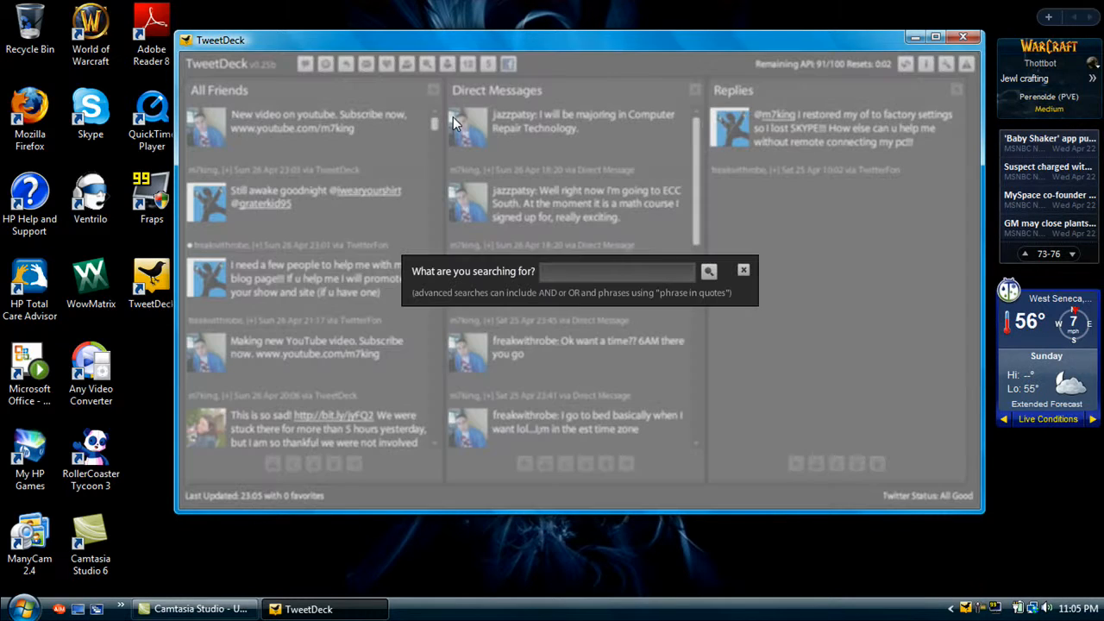
pyautogui.click(745, 272)
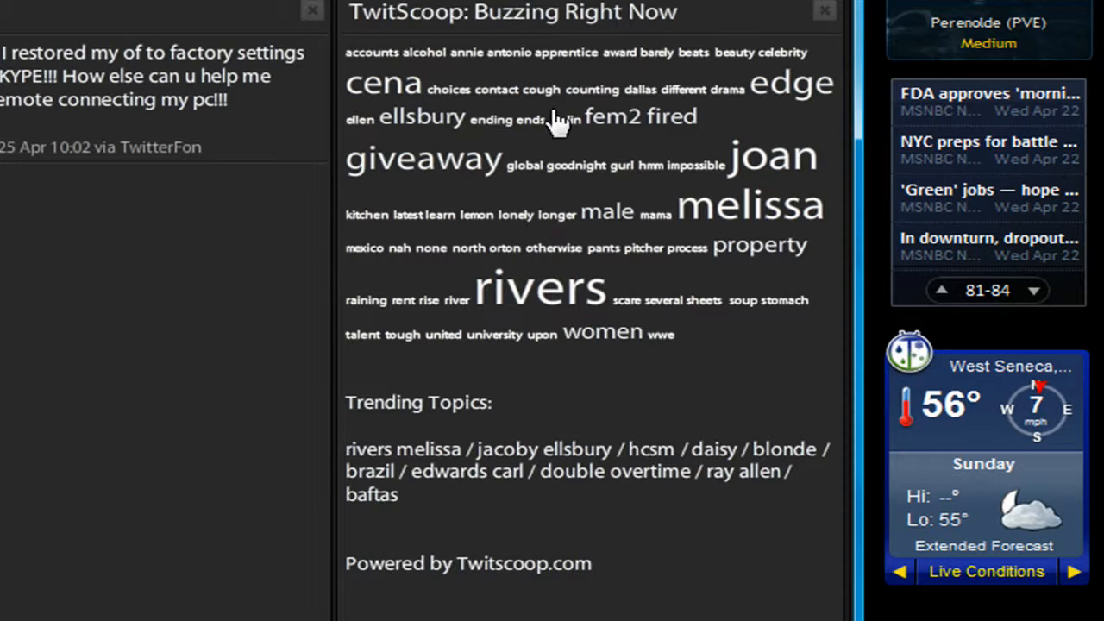
# - Delete the TwitScoop column from the deck, and view the 12seconds.tv sign-in dialog and close it without logging in
pyautogui.click(825, 11)
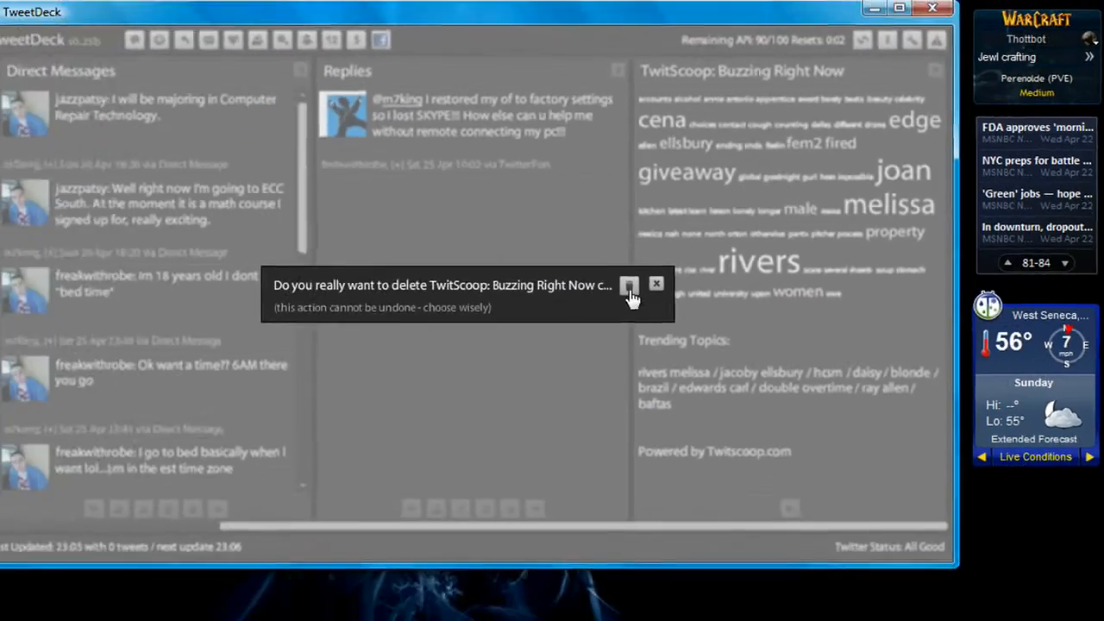
pyautogui.click(351, 320)
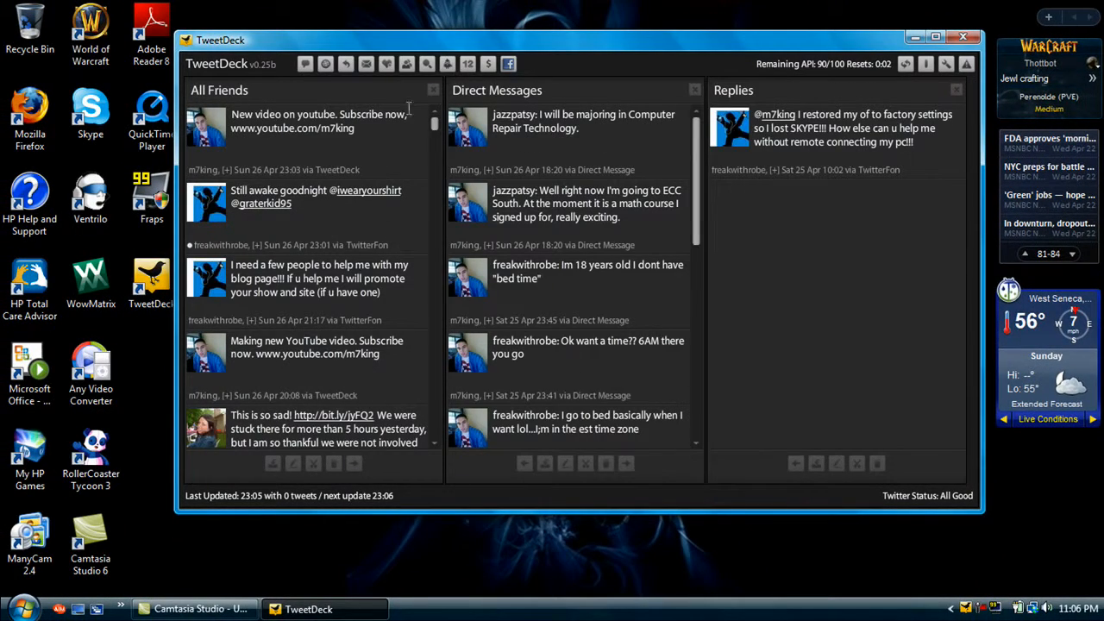
pyautogui.click(468, 66)
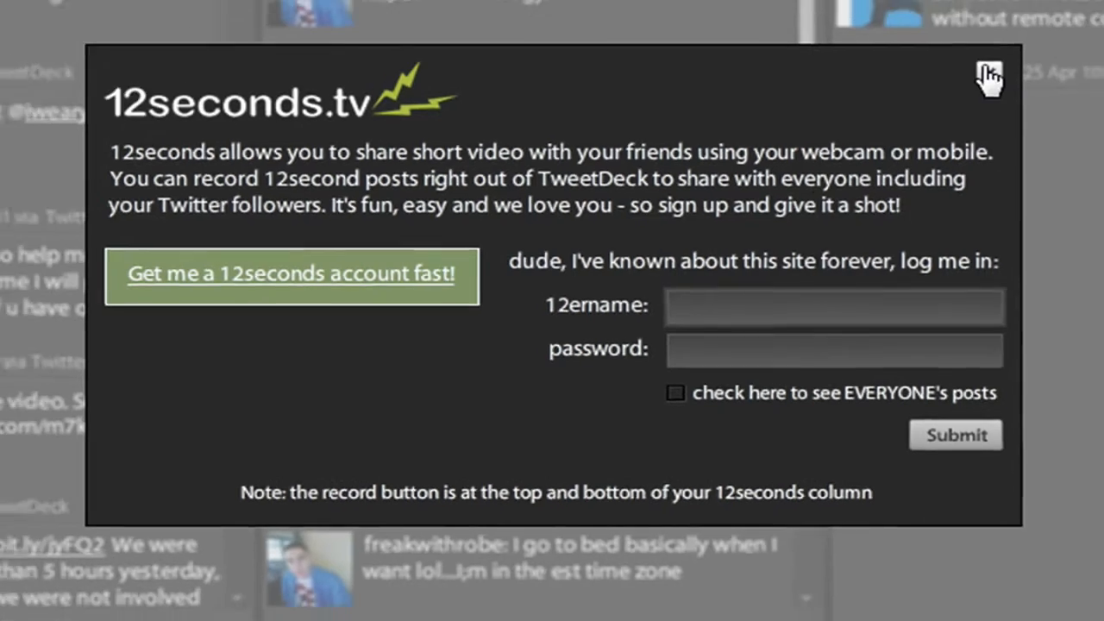
pyautogui.click(1023, 60)
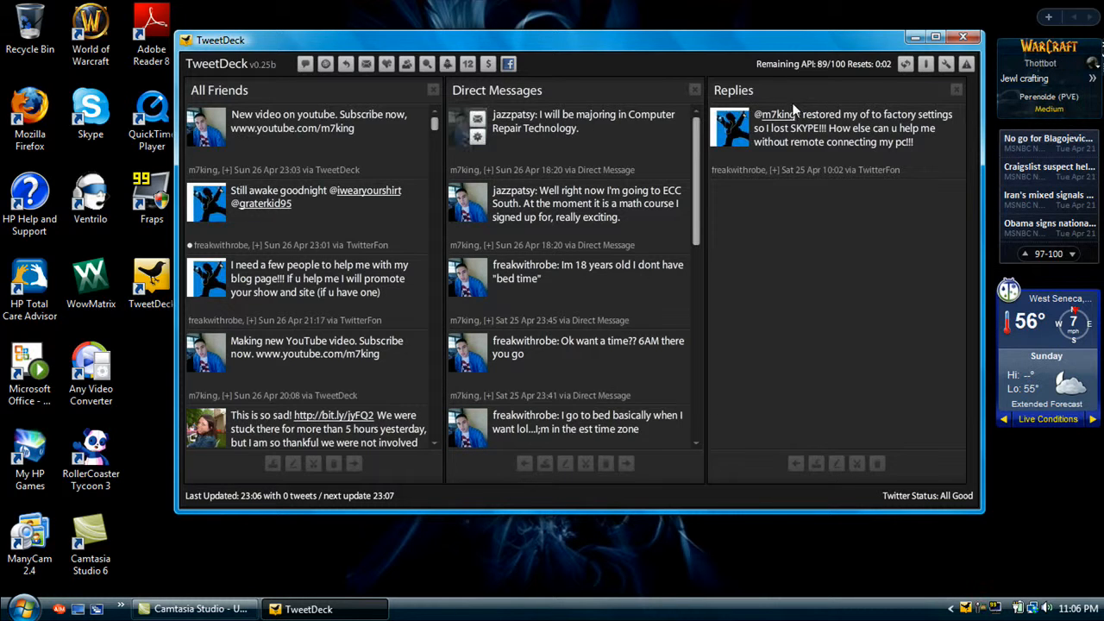
# - Examine the General and Colors/Font settings, including the color choices for the primary and secondary backgrounds
pyautogui.click(947, 66)
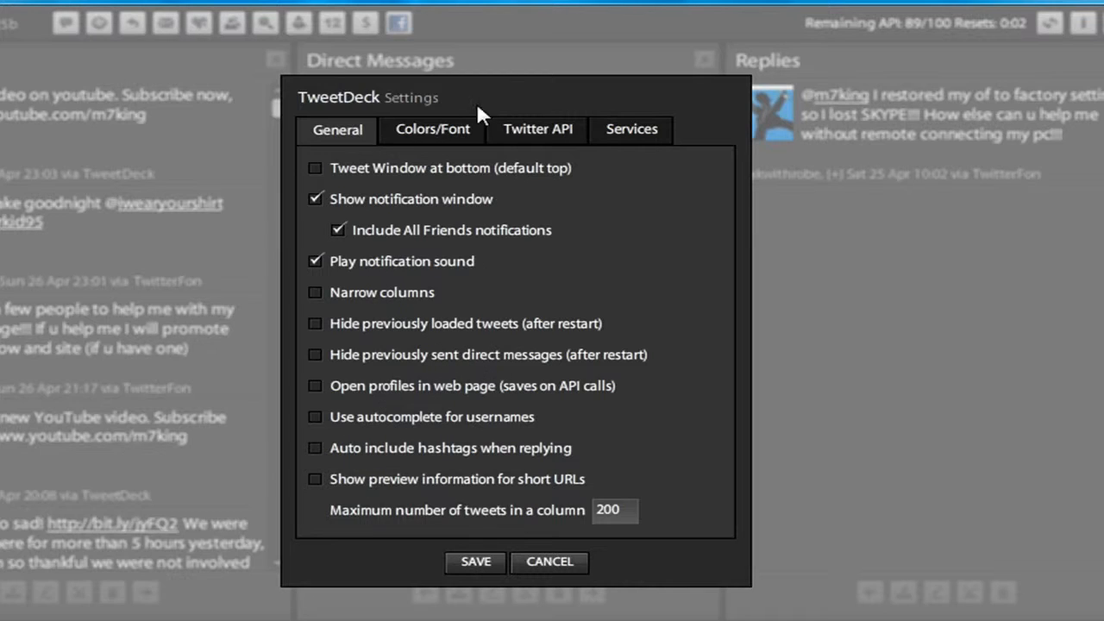
pyautogui.click(444, 131)
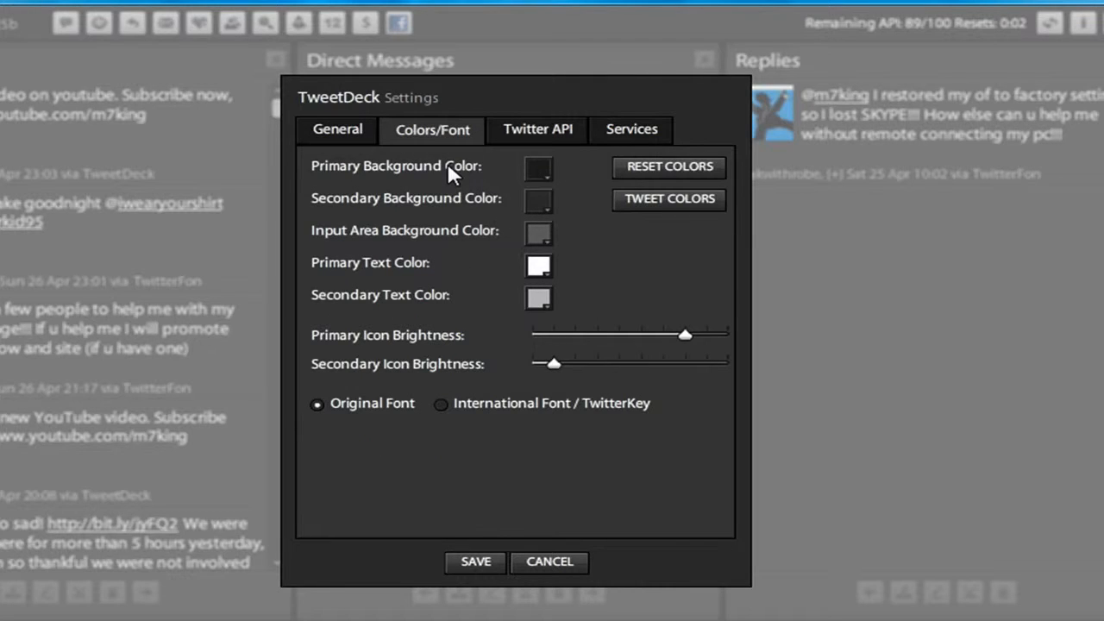
pyautogui.click(543, 170)
pyautogui.click(543, 176)
pyautogui.click(548, 201)
pyautogui.click(549, 201)
# - Examine the Twitter API usage limits for All Friends, Replies and DMs, and cancel the settings without saving
pyautogui.click(535, 137)
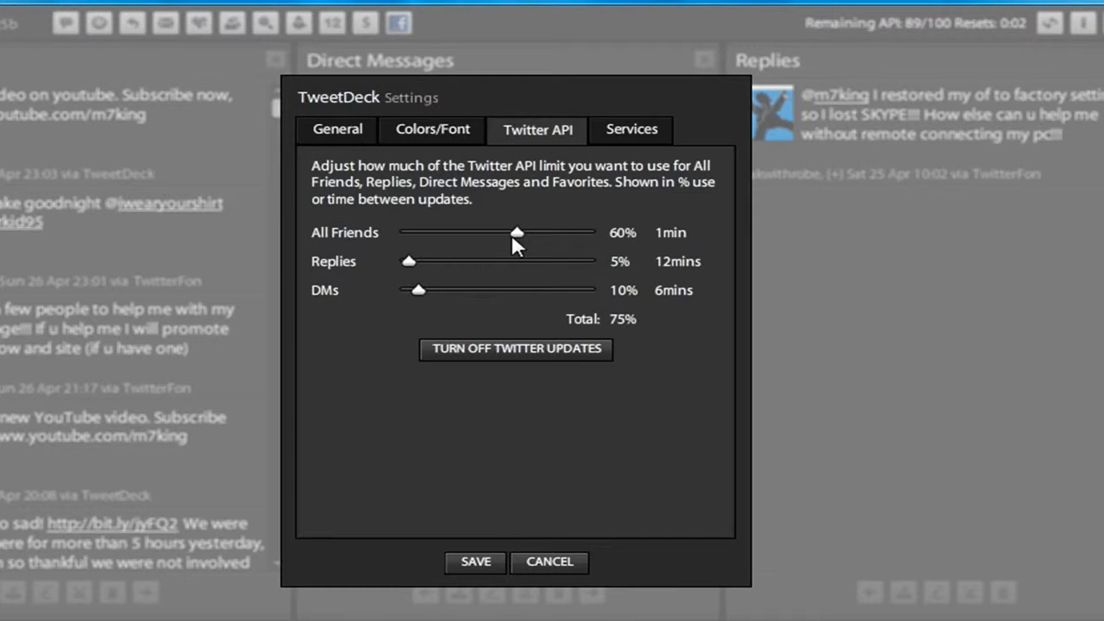
pyautogui.moveTo(520, 240)
pyautogui.mouseDown()
pyautogui.moveTo(596, 241)
pyautogui.moveTo(441, 242)
pyautogui.moveTo(400, 254)
pyautogui.moveTo(417, 243)
pyautogui.moveTo(518, 244)
pyautogui.mouseUp()
pyautogui.click(547, 562)
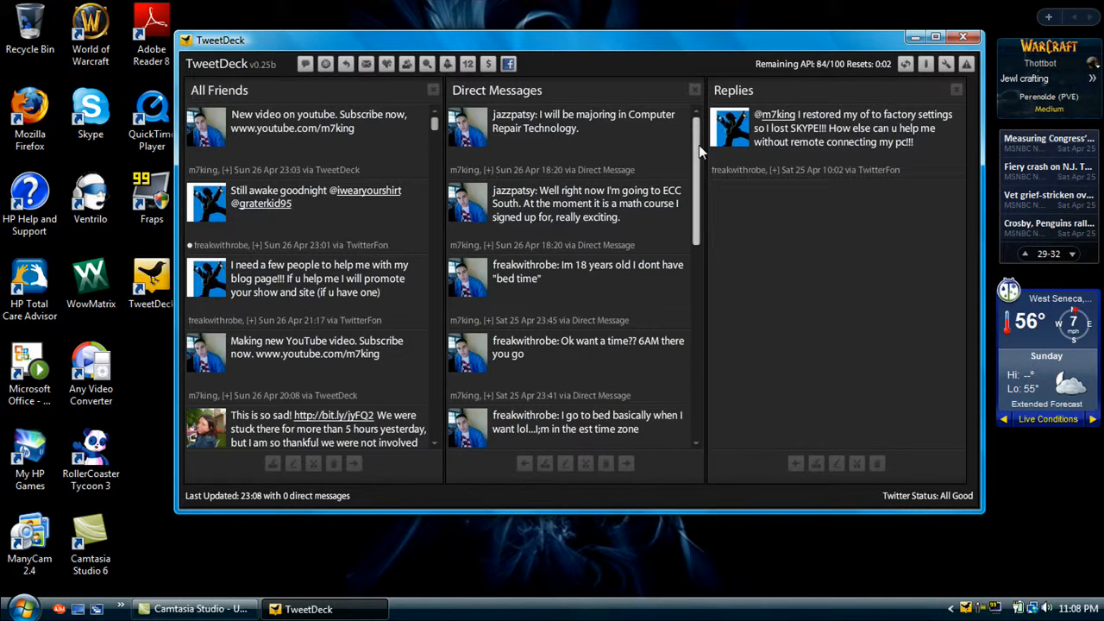
# - Switch to the single-column view, browse the All Friends tweets and return to the multi-column view
pyautogui.click(925, 65)
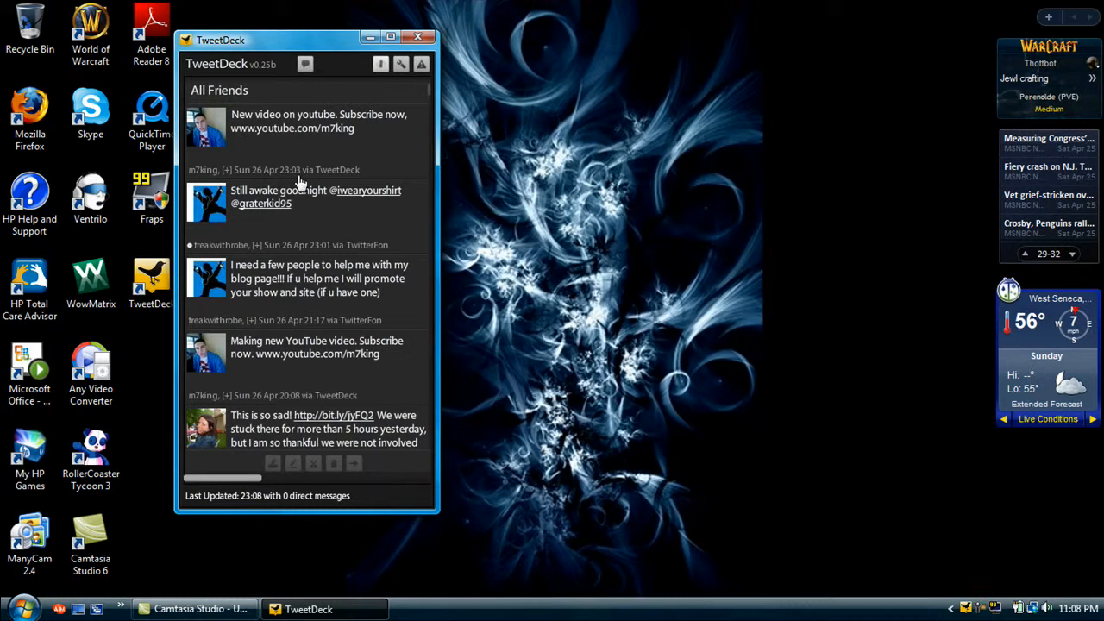
pyautogui.scroll(-10, 306, 190)
pyautogui.scroll(5, 320, 206)
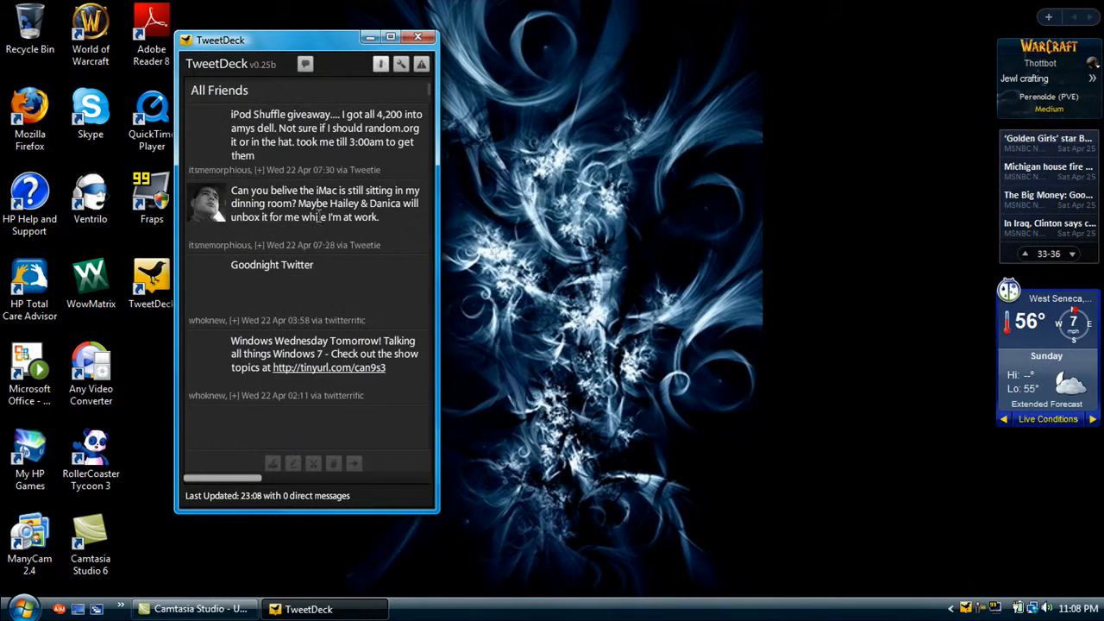
pyautogui.scroll(10, 340, 293)
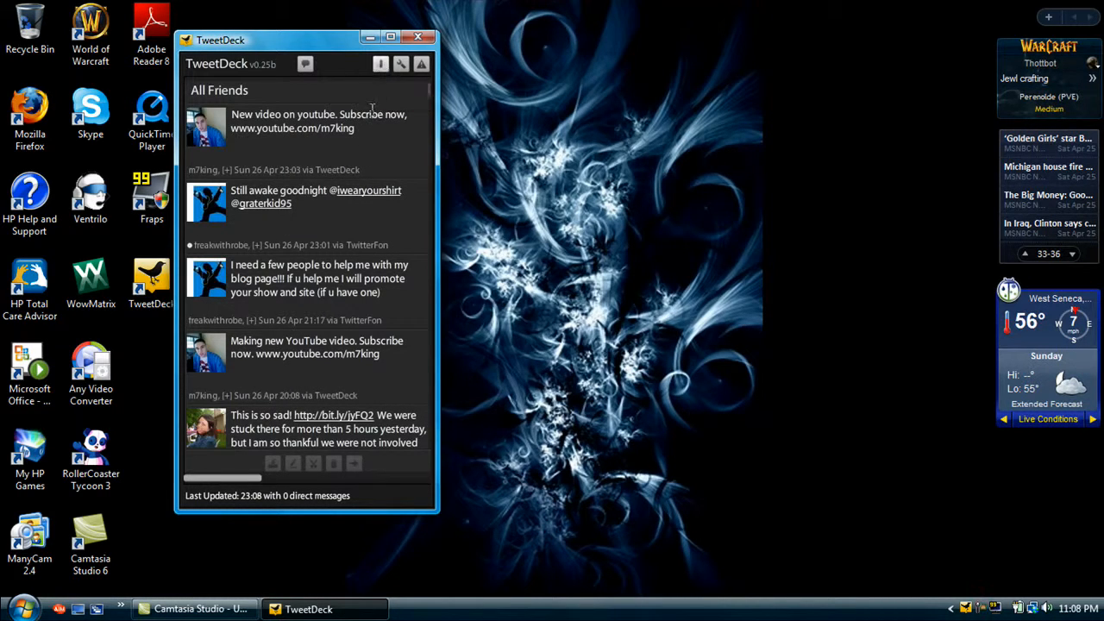
pyautogui.click(381, 66)
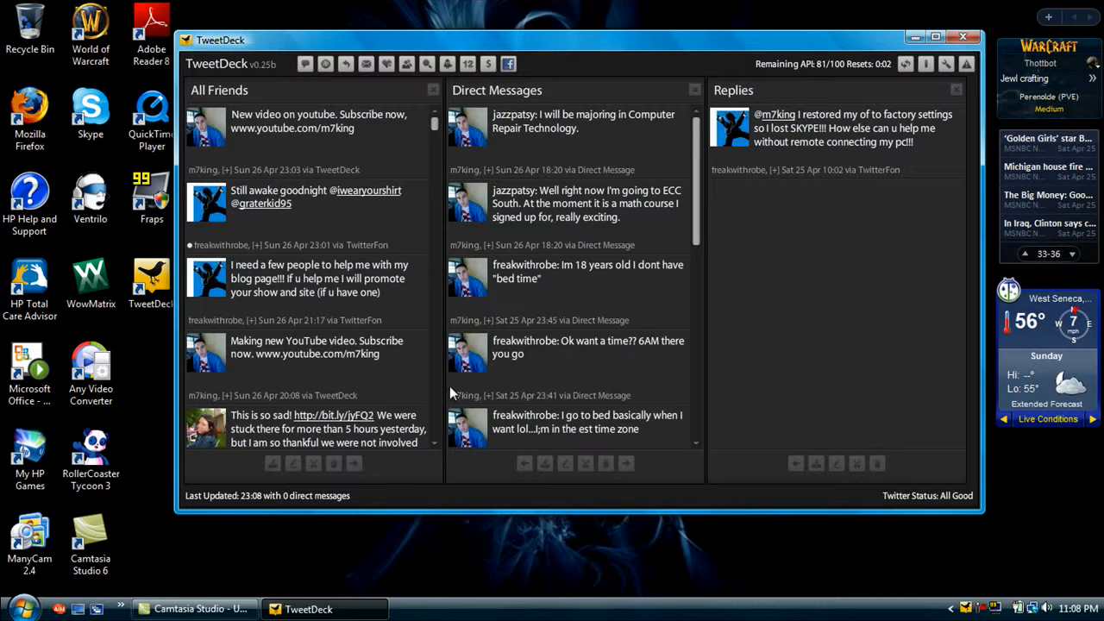
# - Move the All Friends column behind Direct Messages and Replies, and return it to the front of the deck
pyautogui.click(526, 464)
pyautogui.click(795, 464)
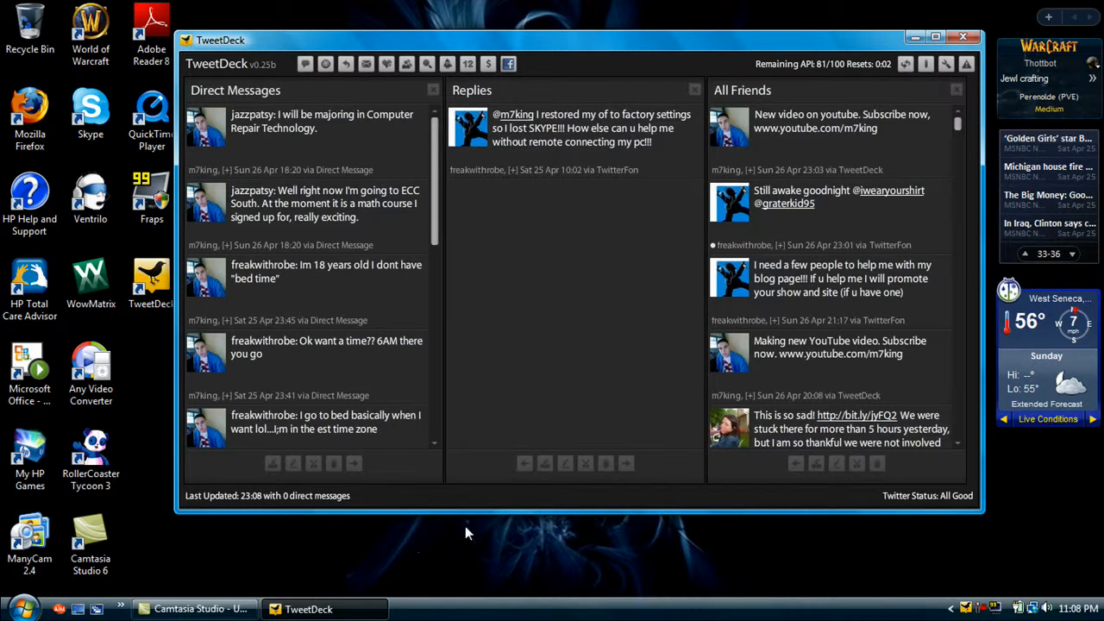
pyautogui.click(794, 465)
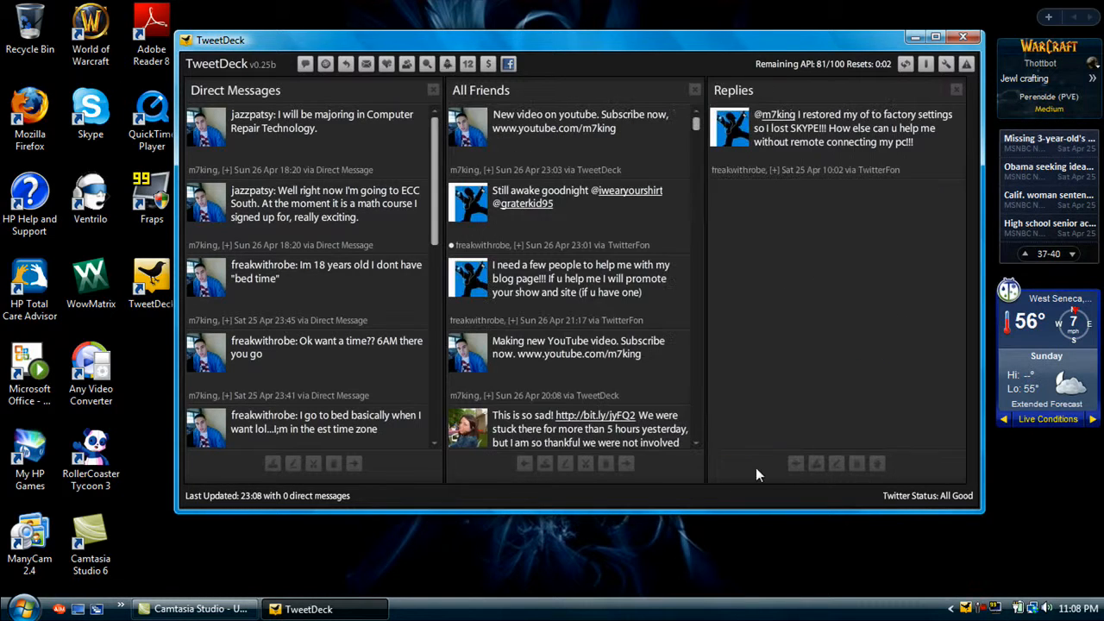
pyautogui.click(523, 466)
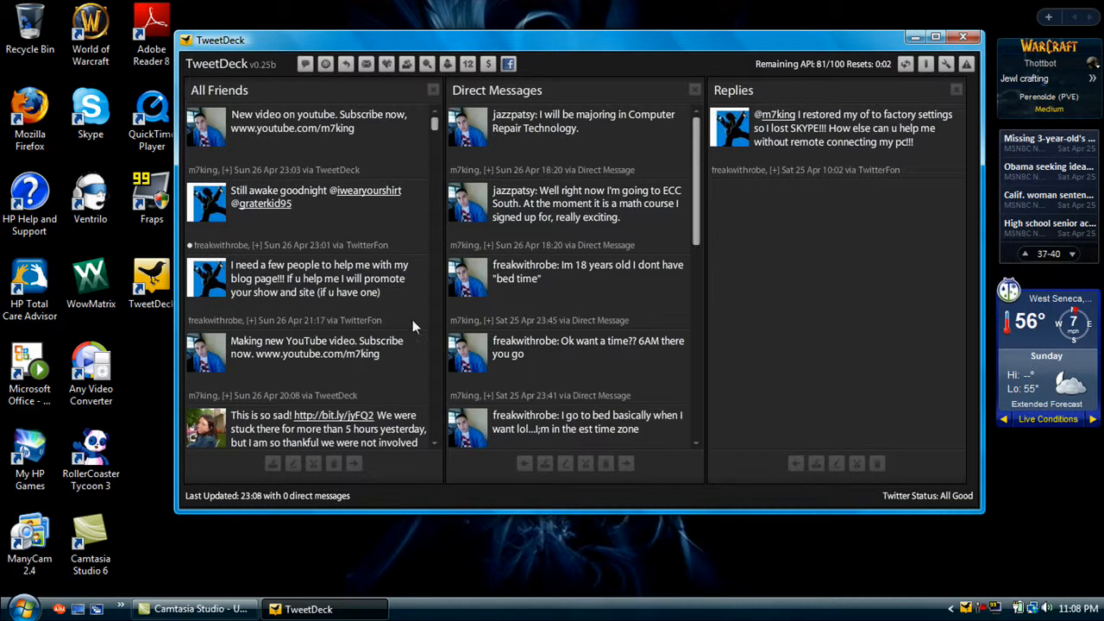
# - Move the TweetDeck window slightly lower on the desktop
pyautogui.moveTo(467, 274)
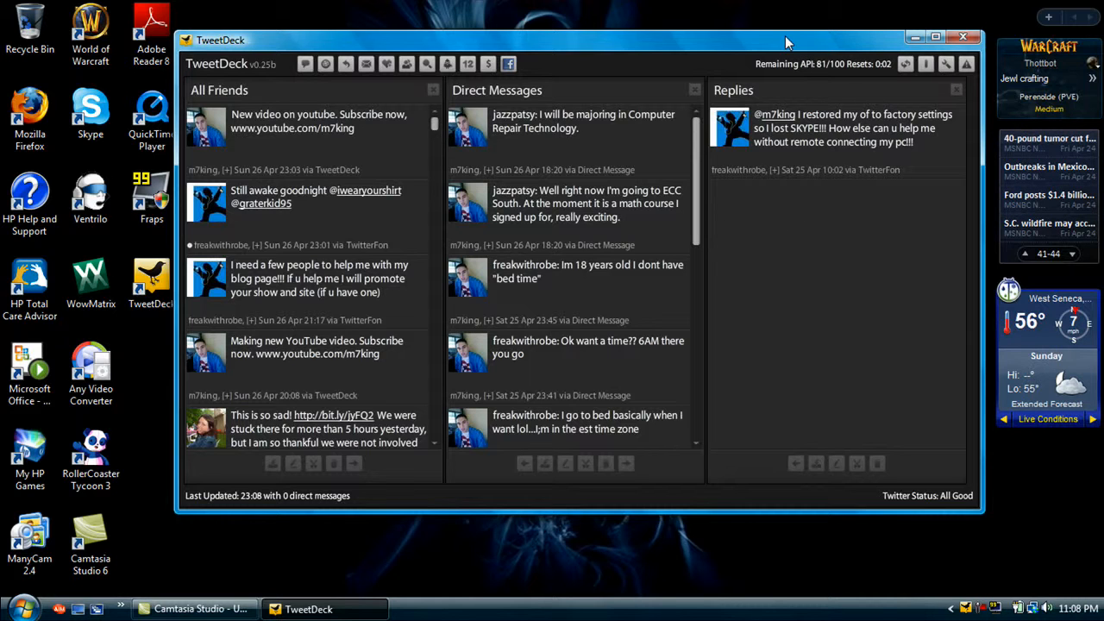
pyautogui.moveTo(785, 35); pyautogui.dragTo(783, 67)
pyautogui.moveTo(785, 3); pyautogui.dragTo(787, 53)
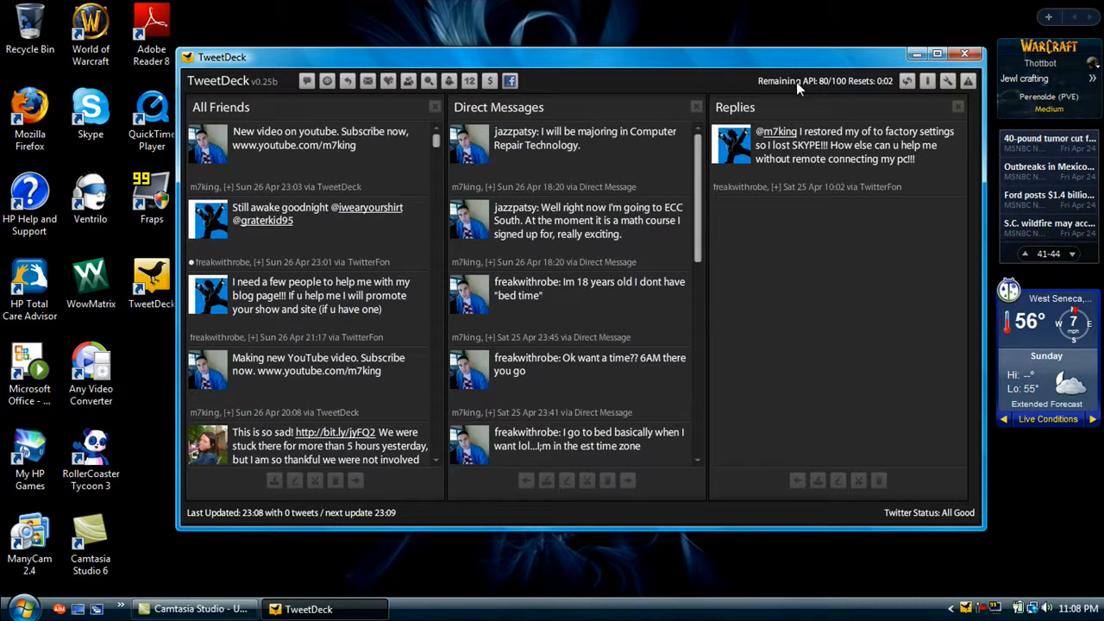